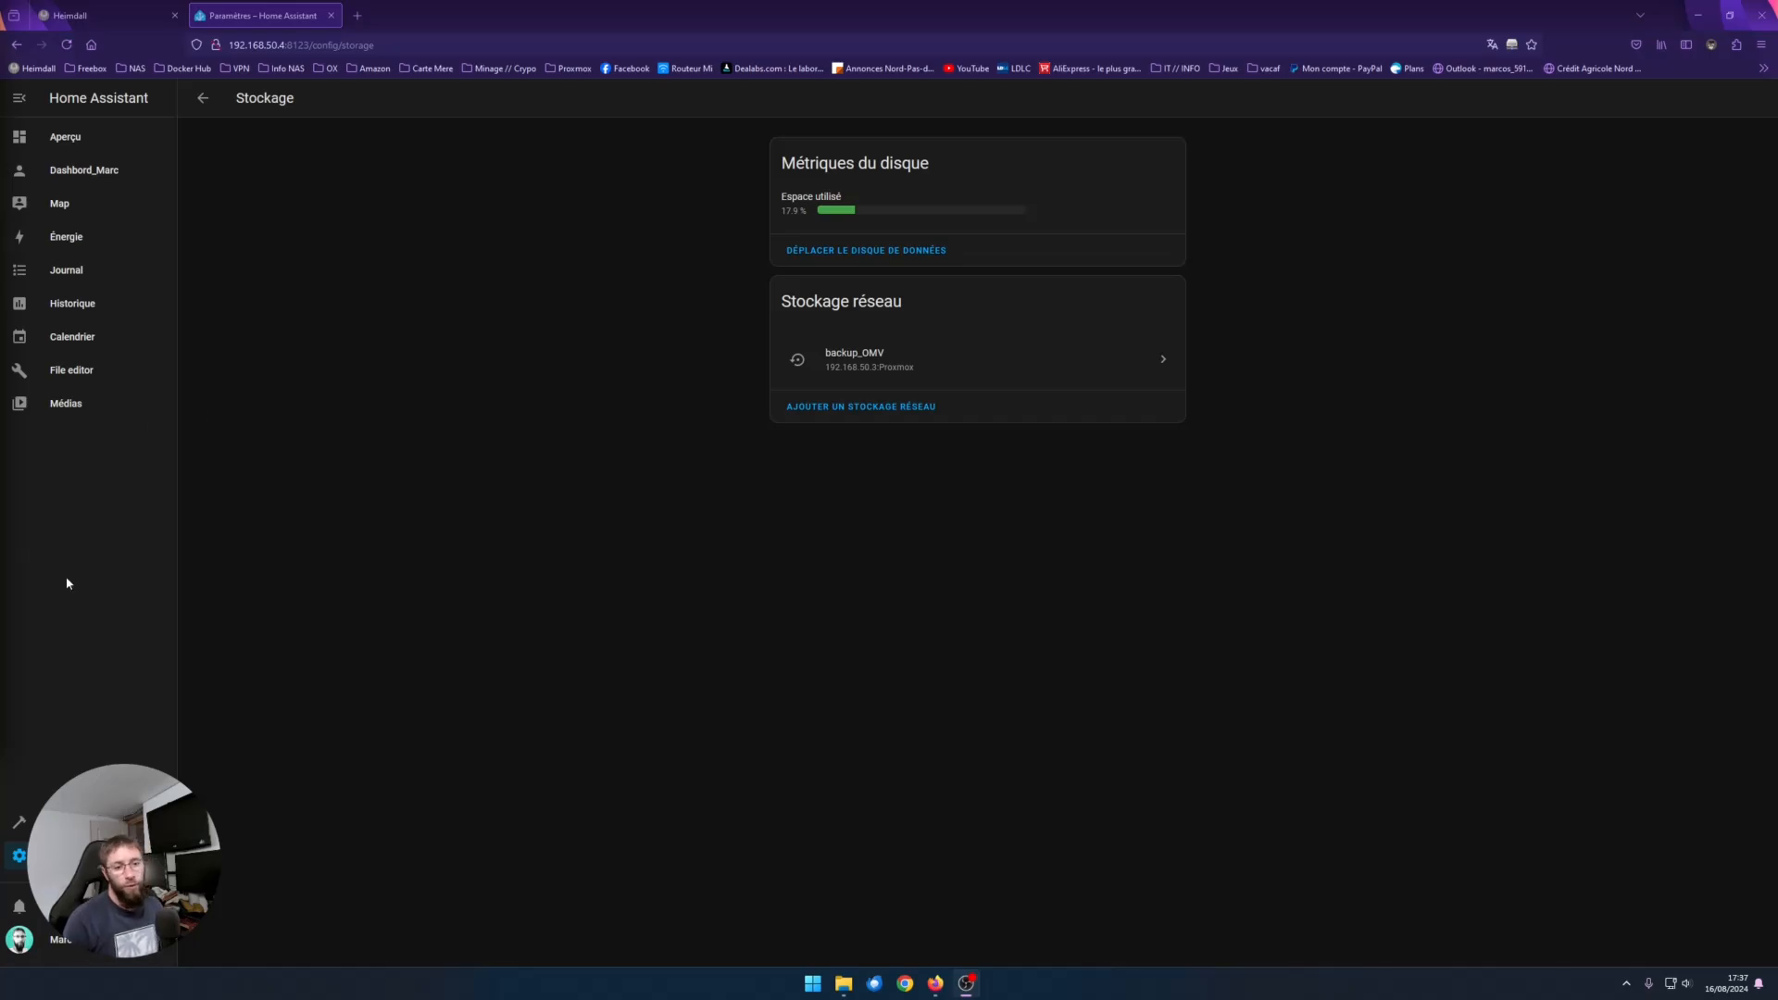
- Review the available default backup locations for the system's Sauvegardes and cancel the dialog
click(74, 856)
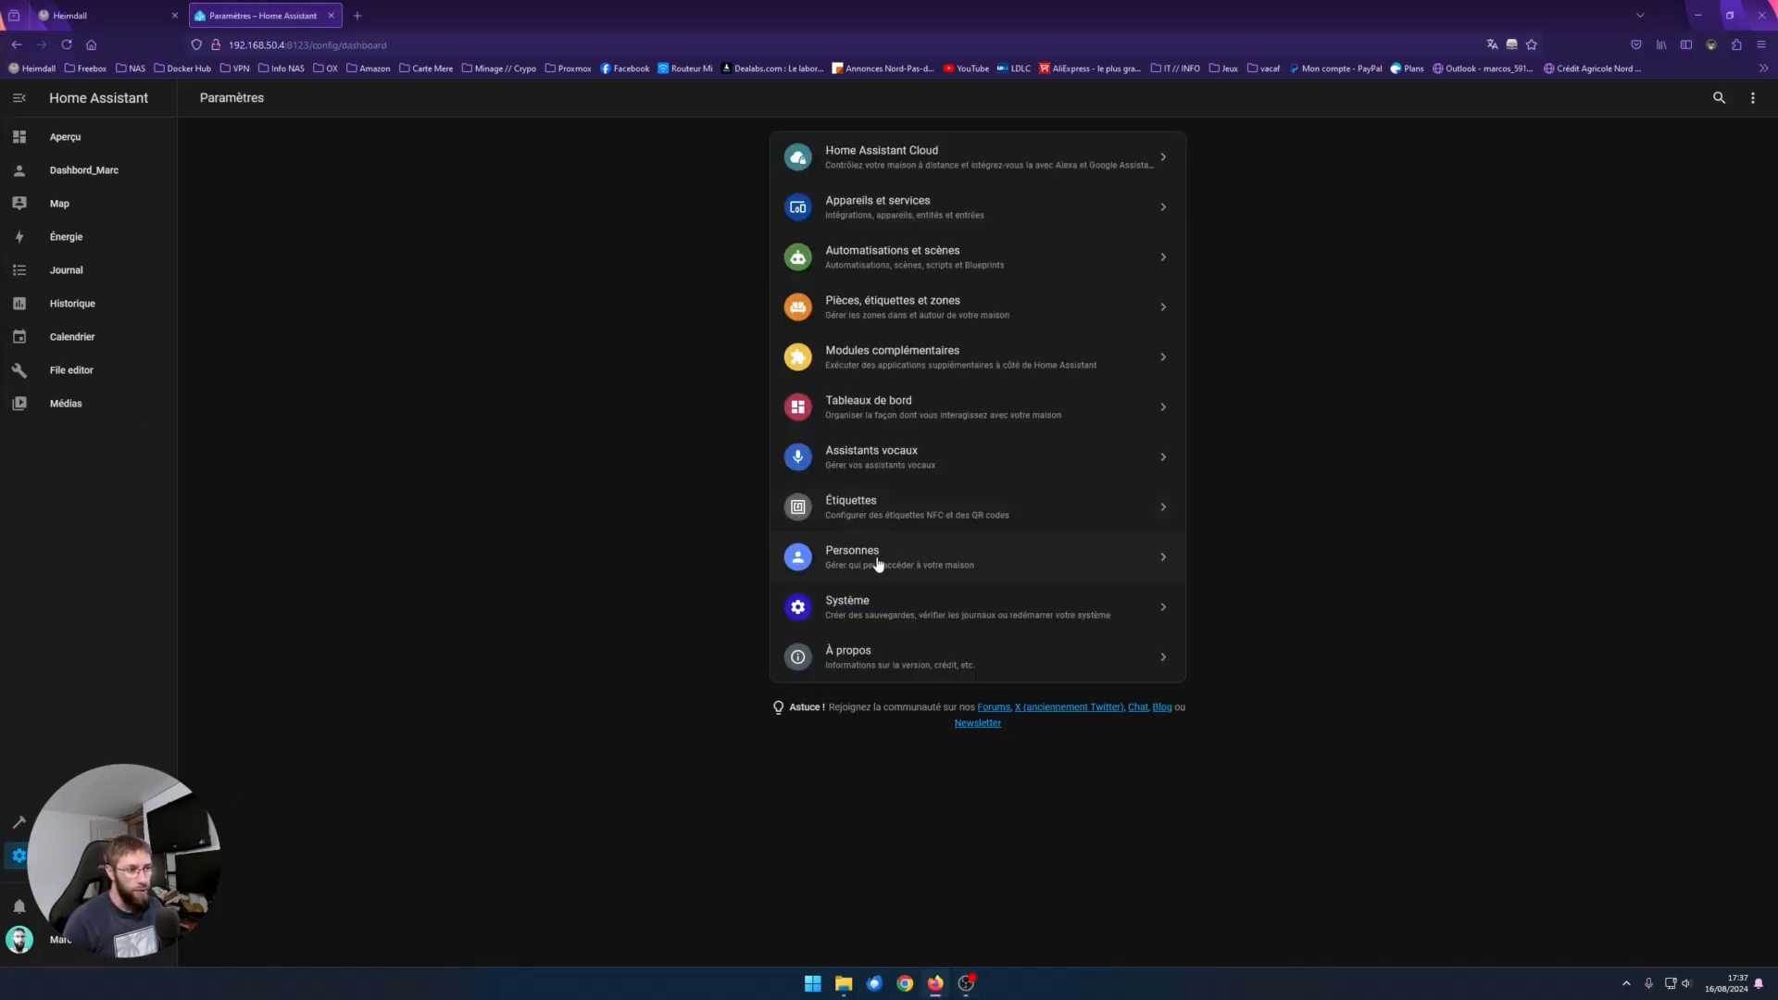
click(875, 600)
click(874, 362)
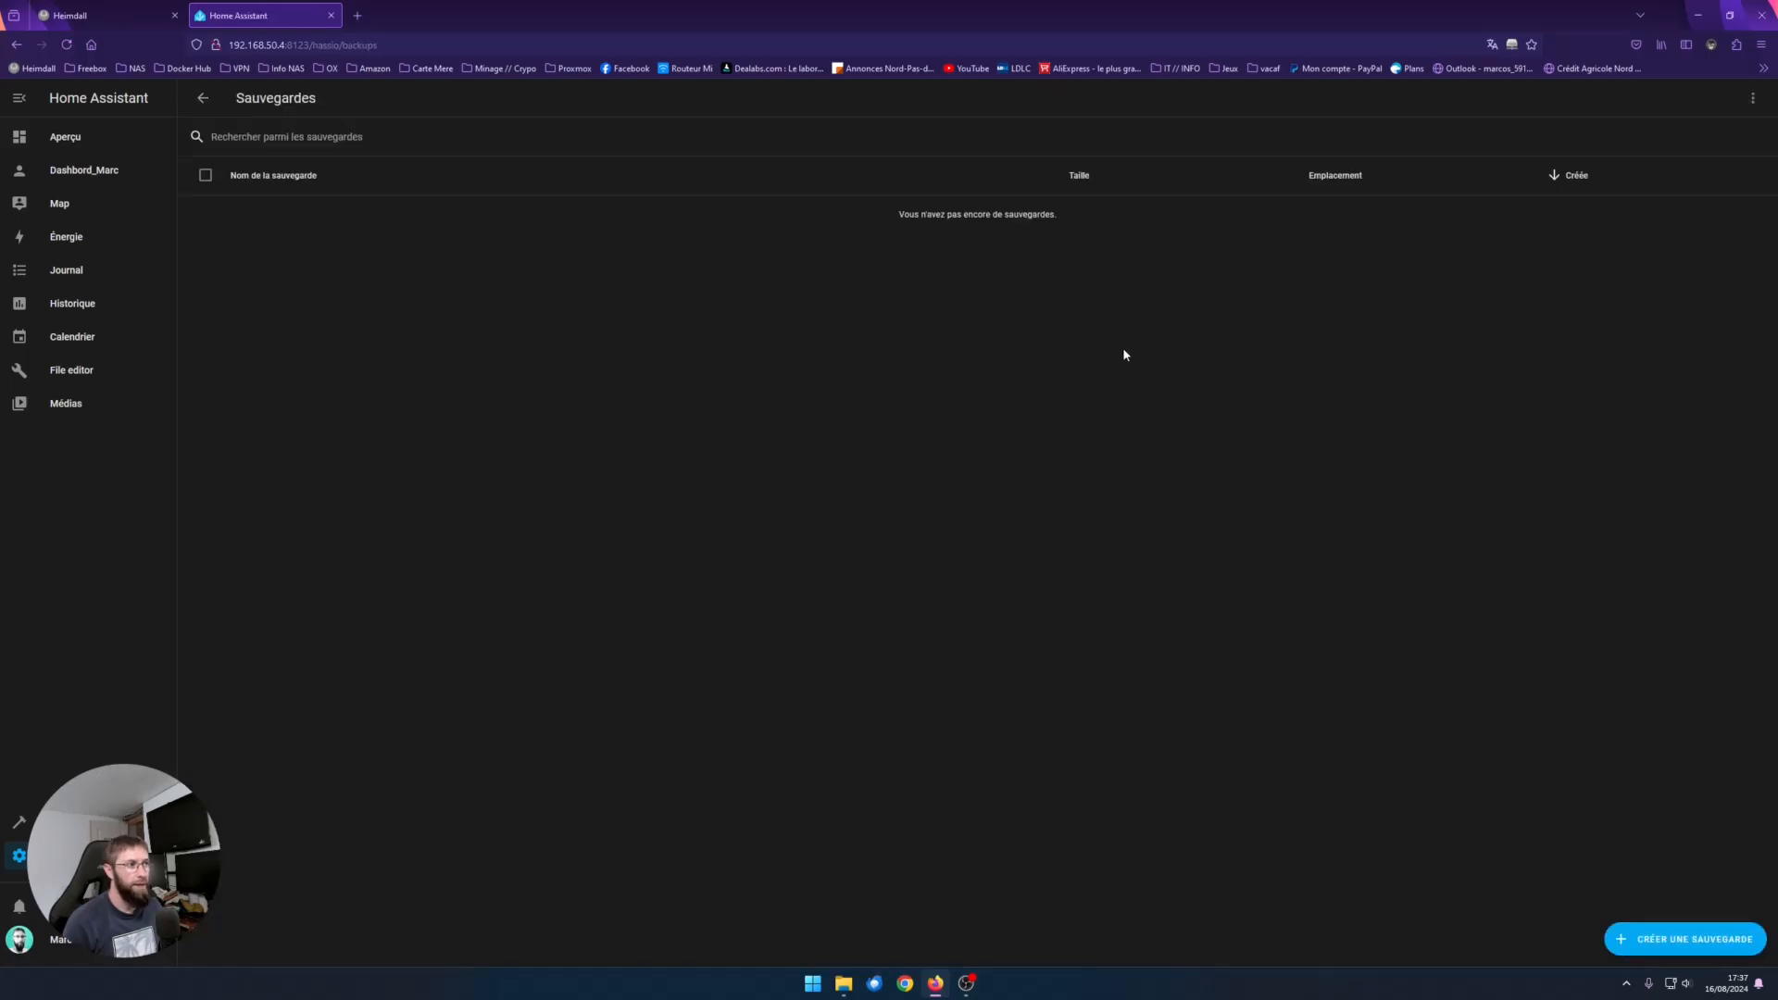
click(1752, 98)
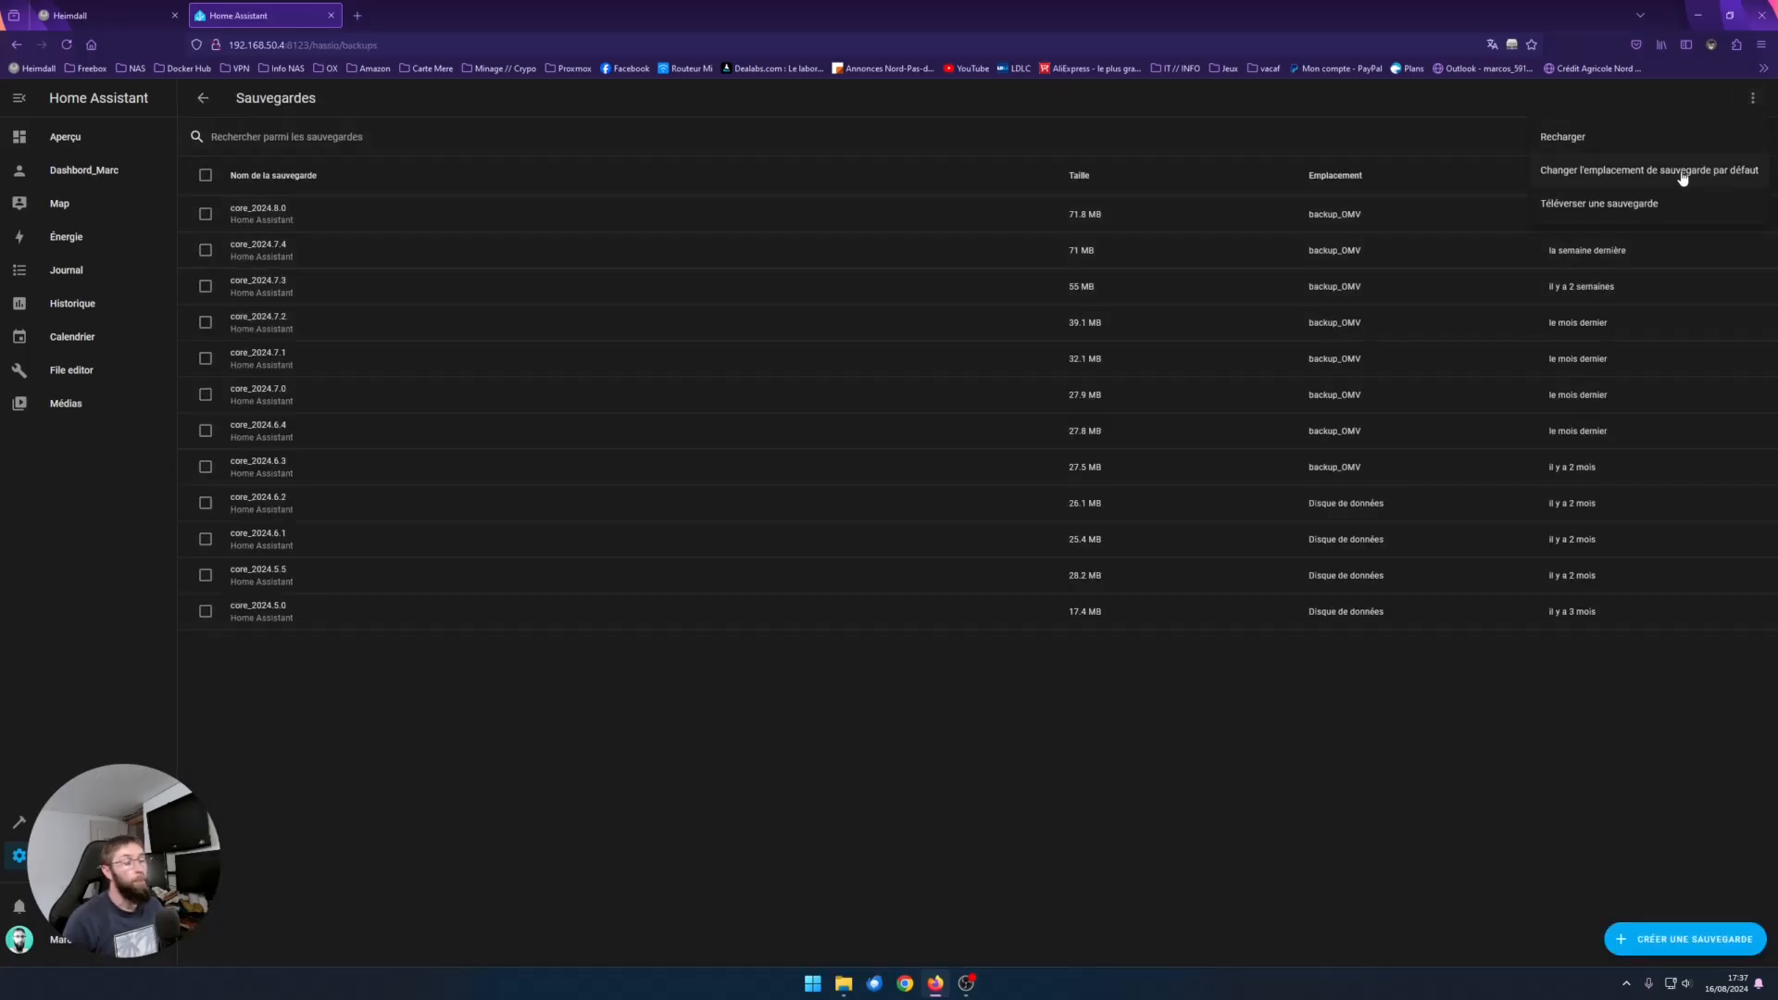
click(1682, 173)
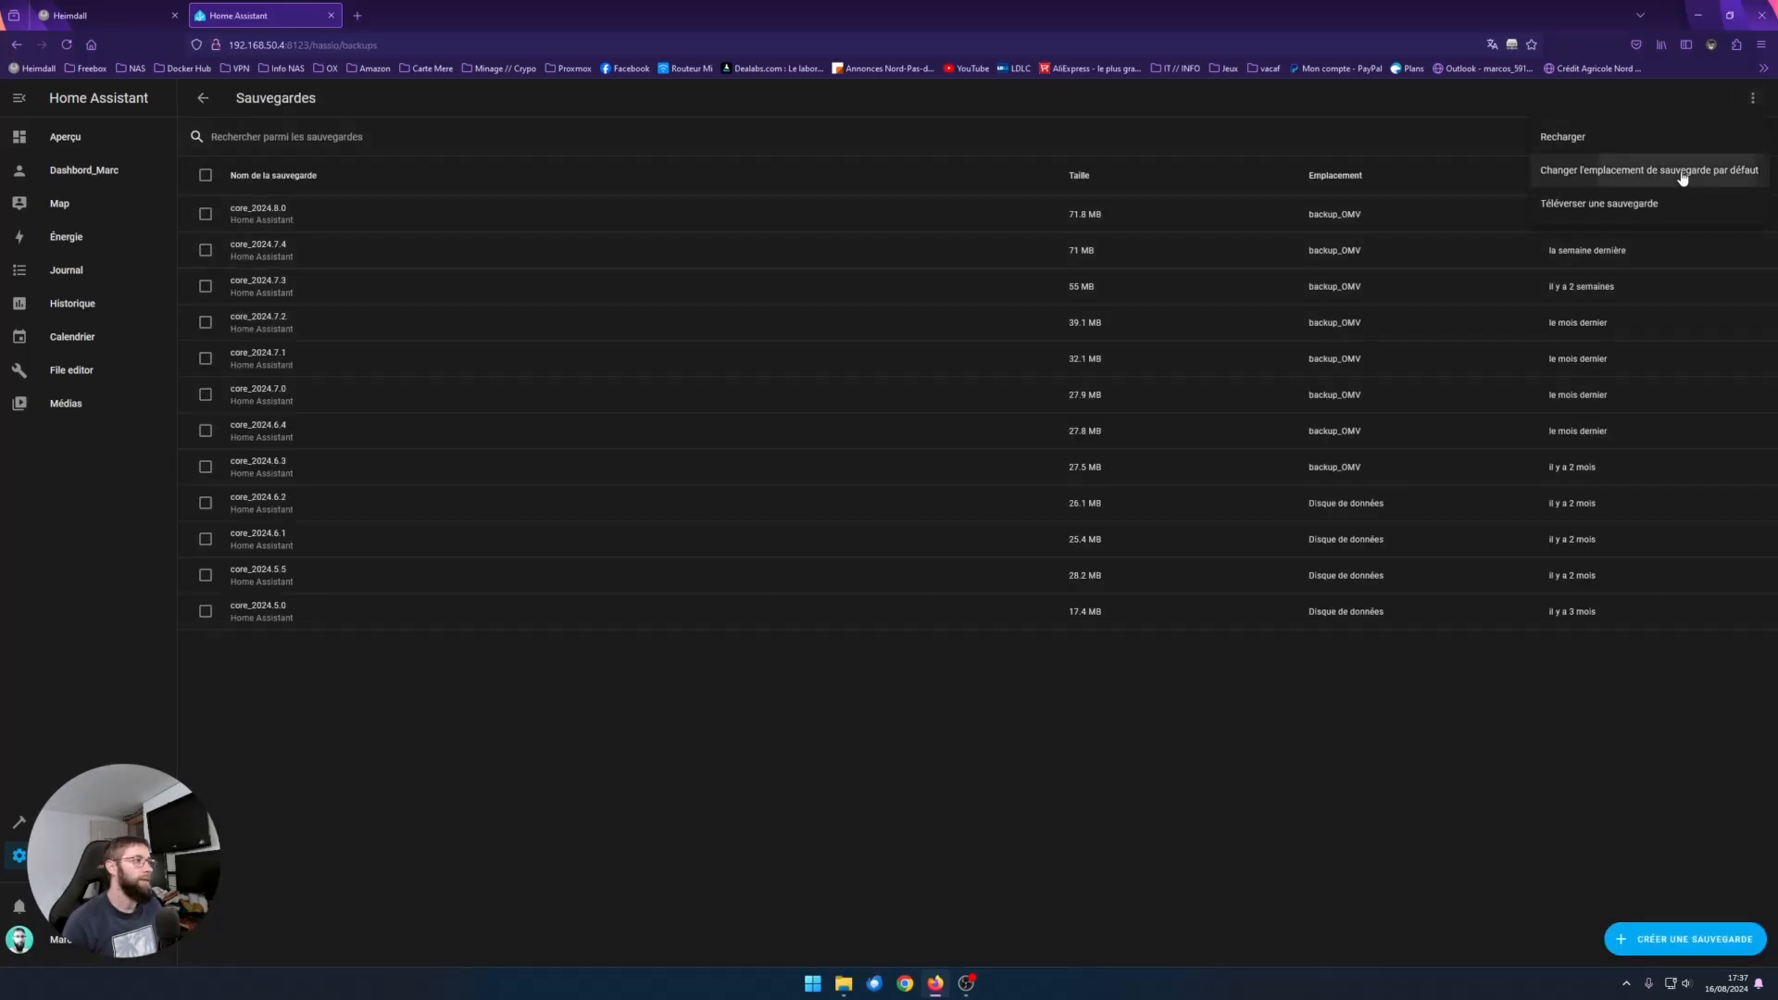
click(963, 517)
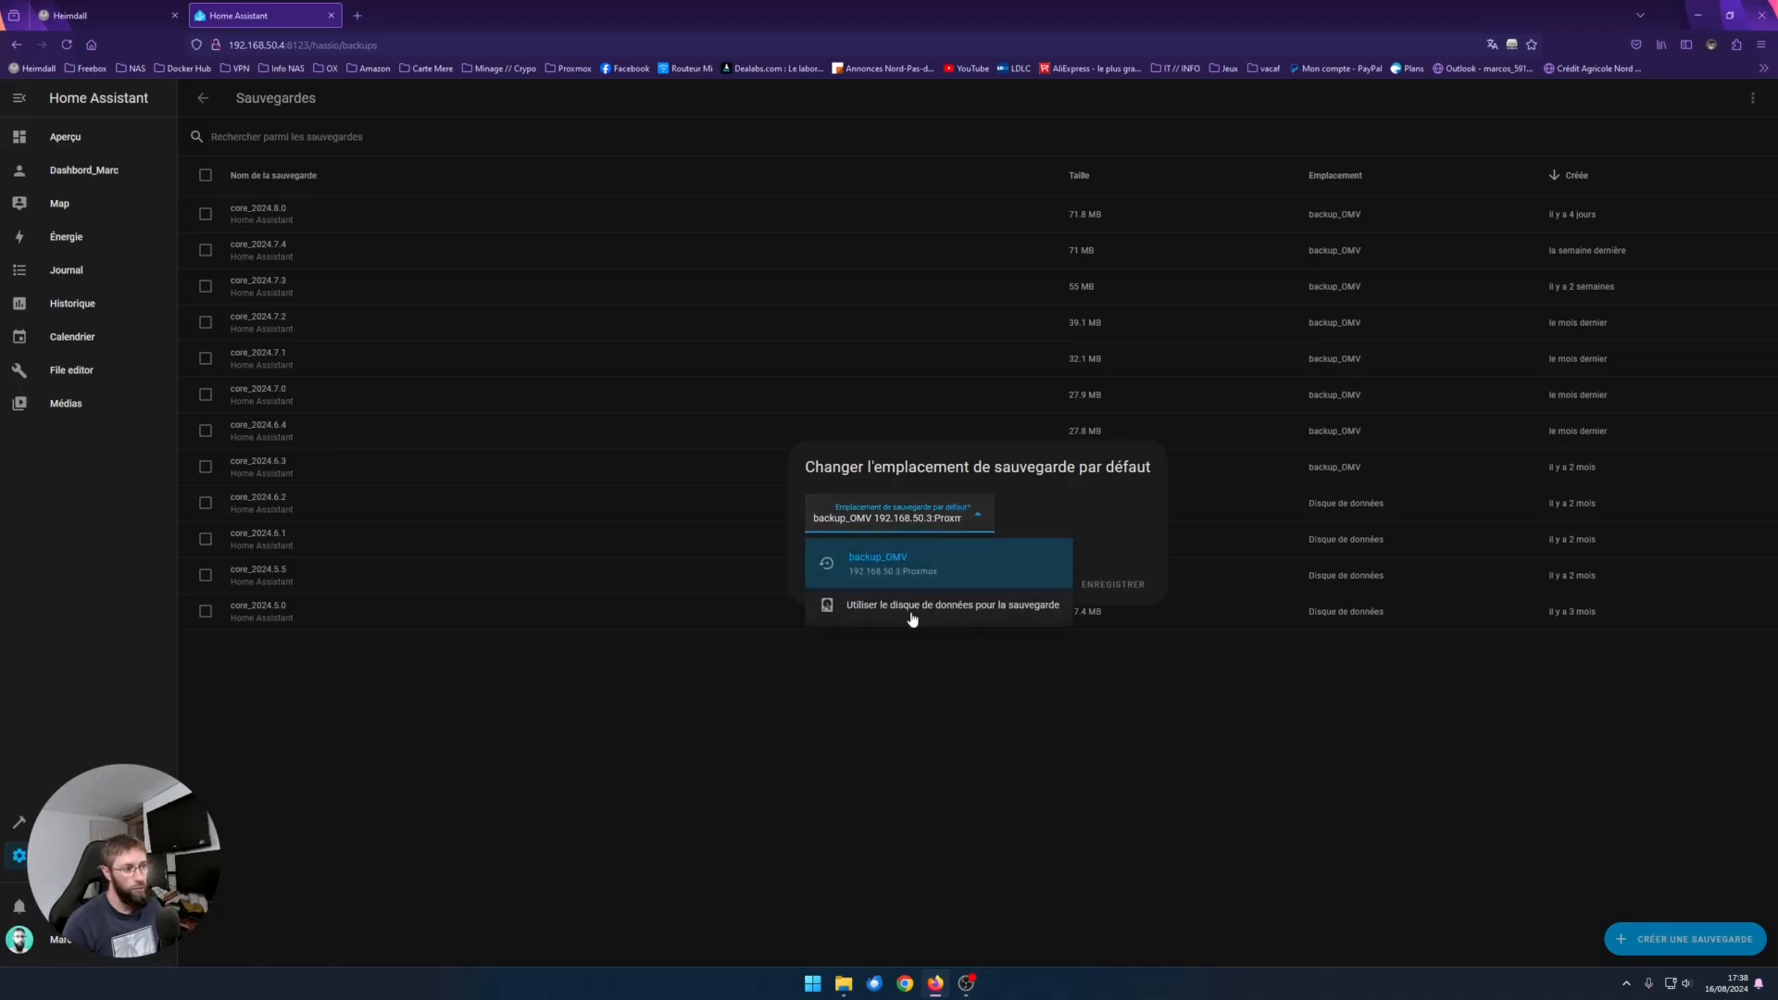
click(754, 671)
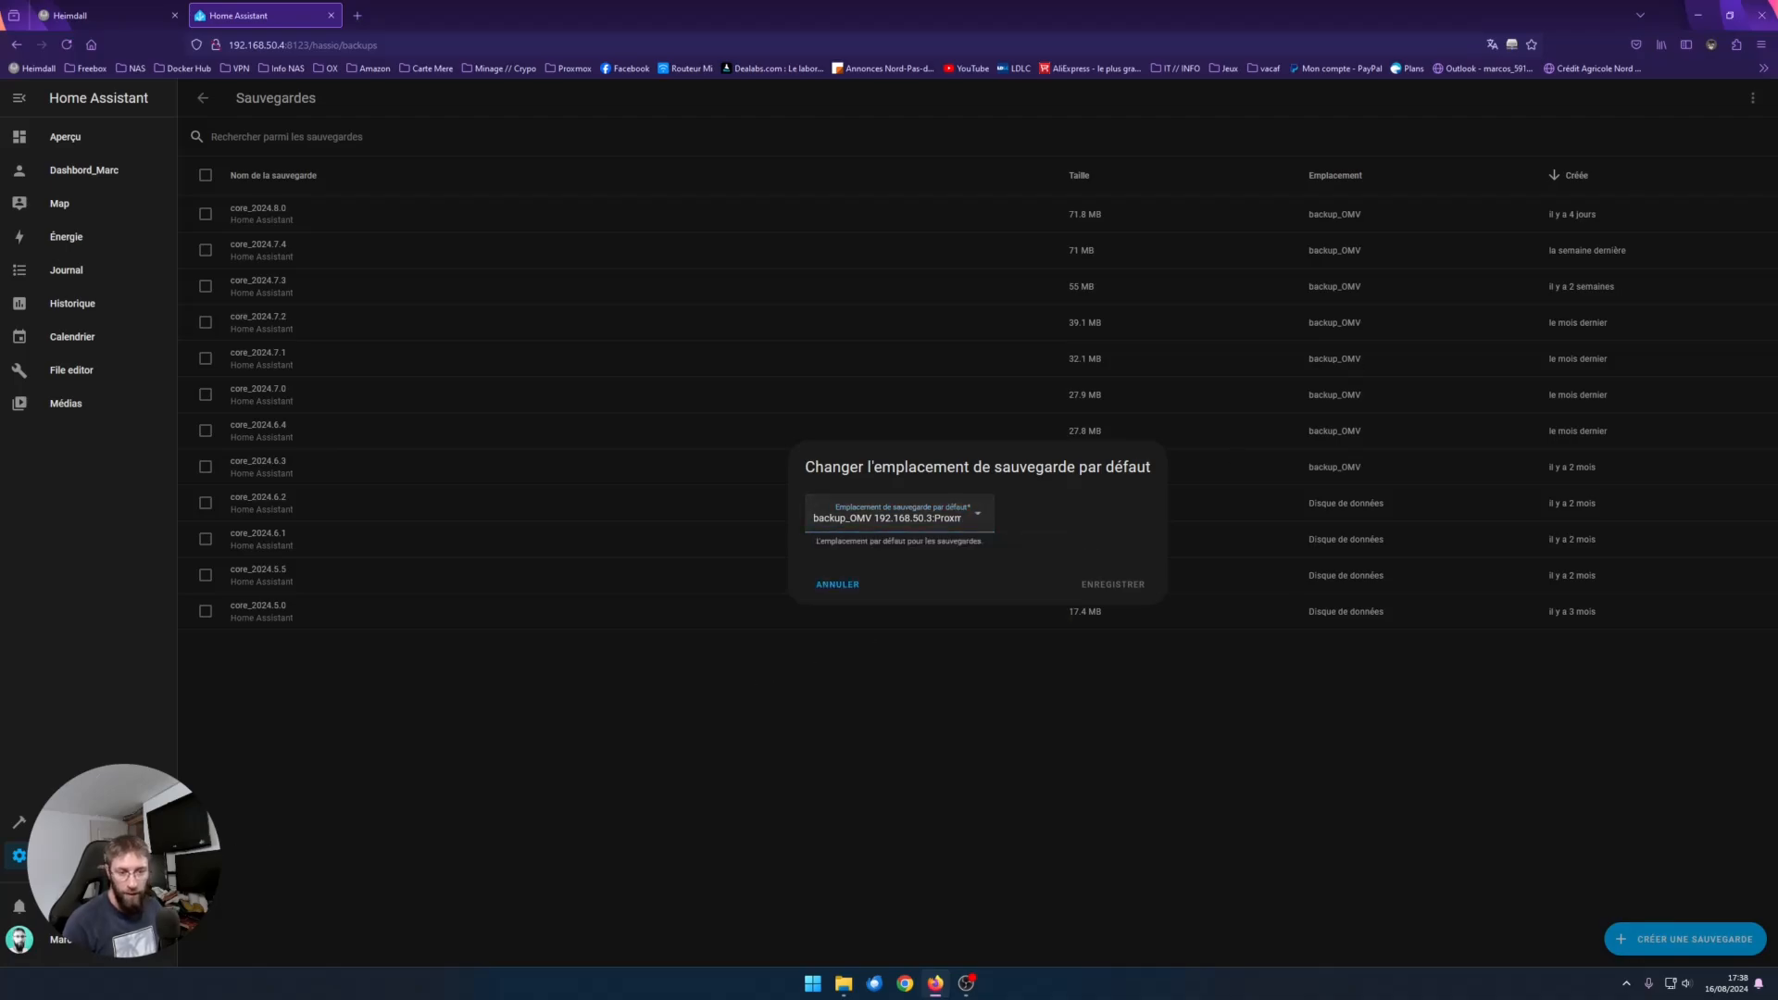
click(837, 584)
- Open the backup_OMV network storage settings in the system's Stockage section and examine its name and usage
click(18, 856)
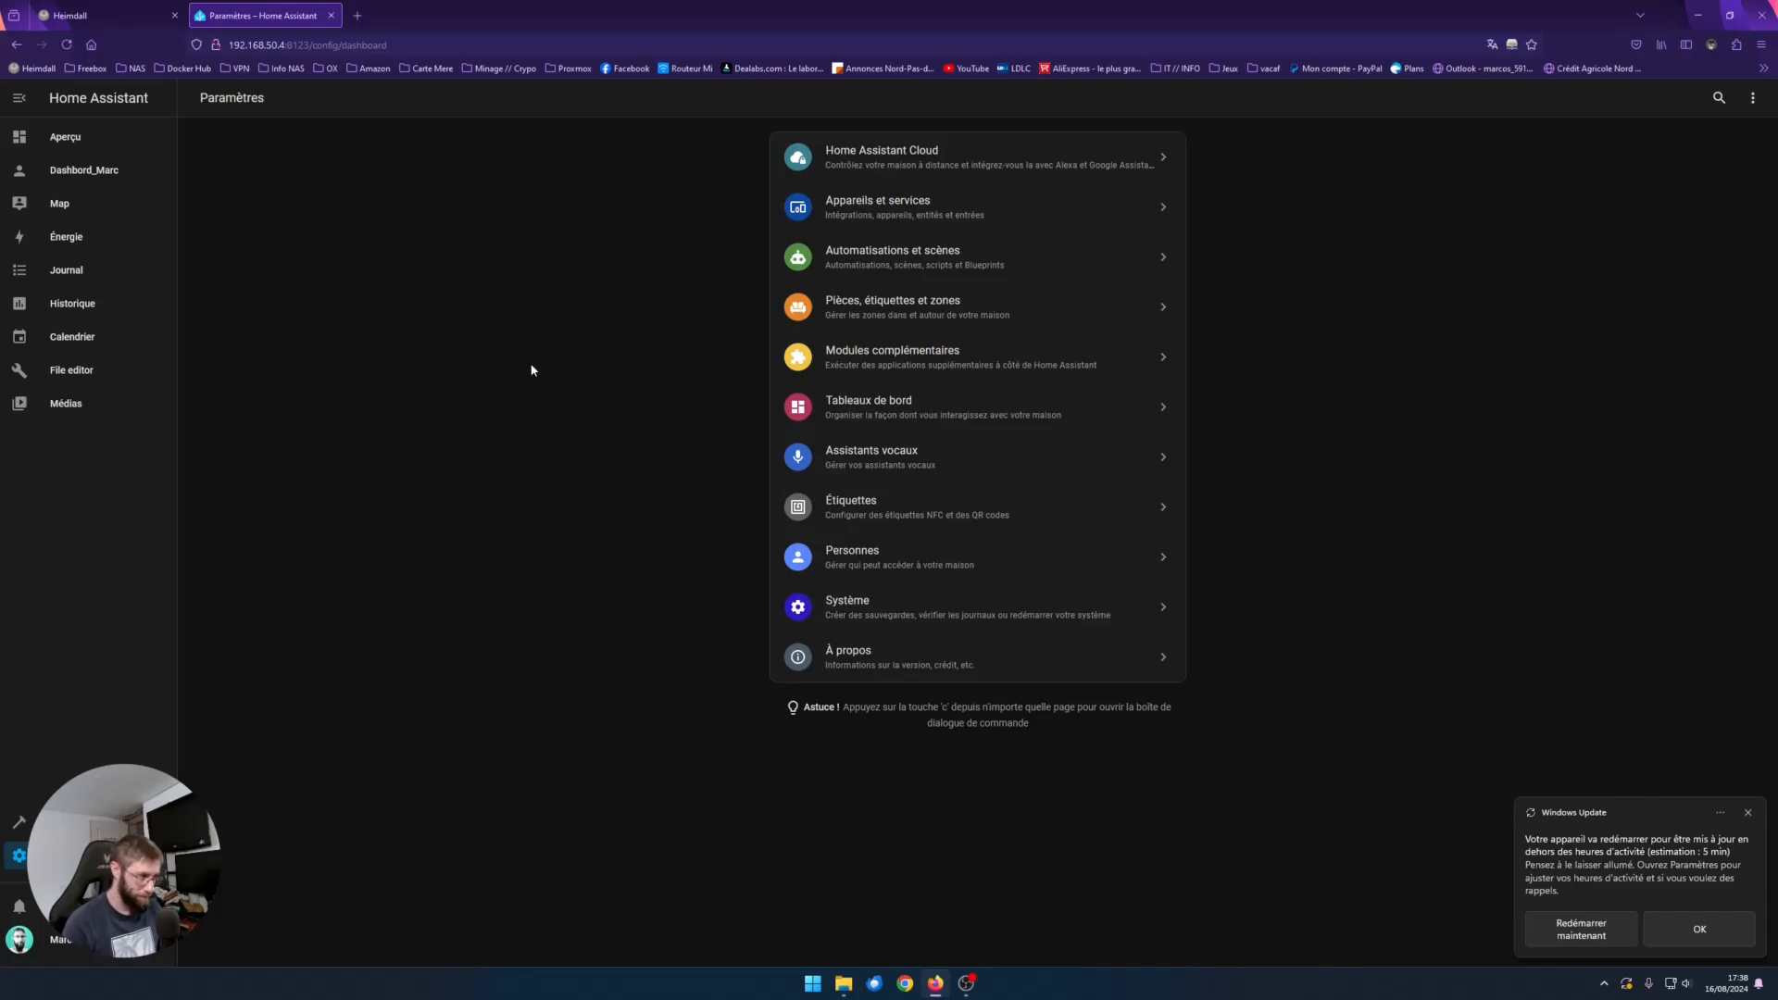
click(1753, 814)
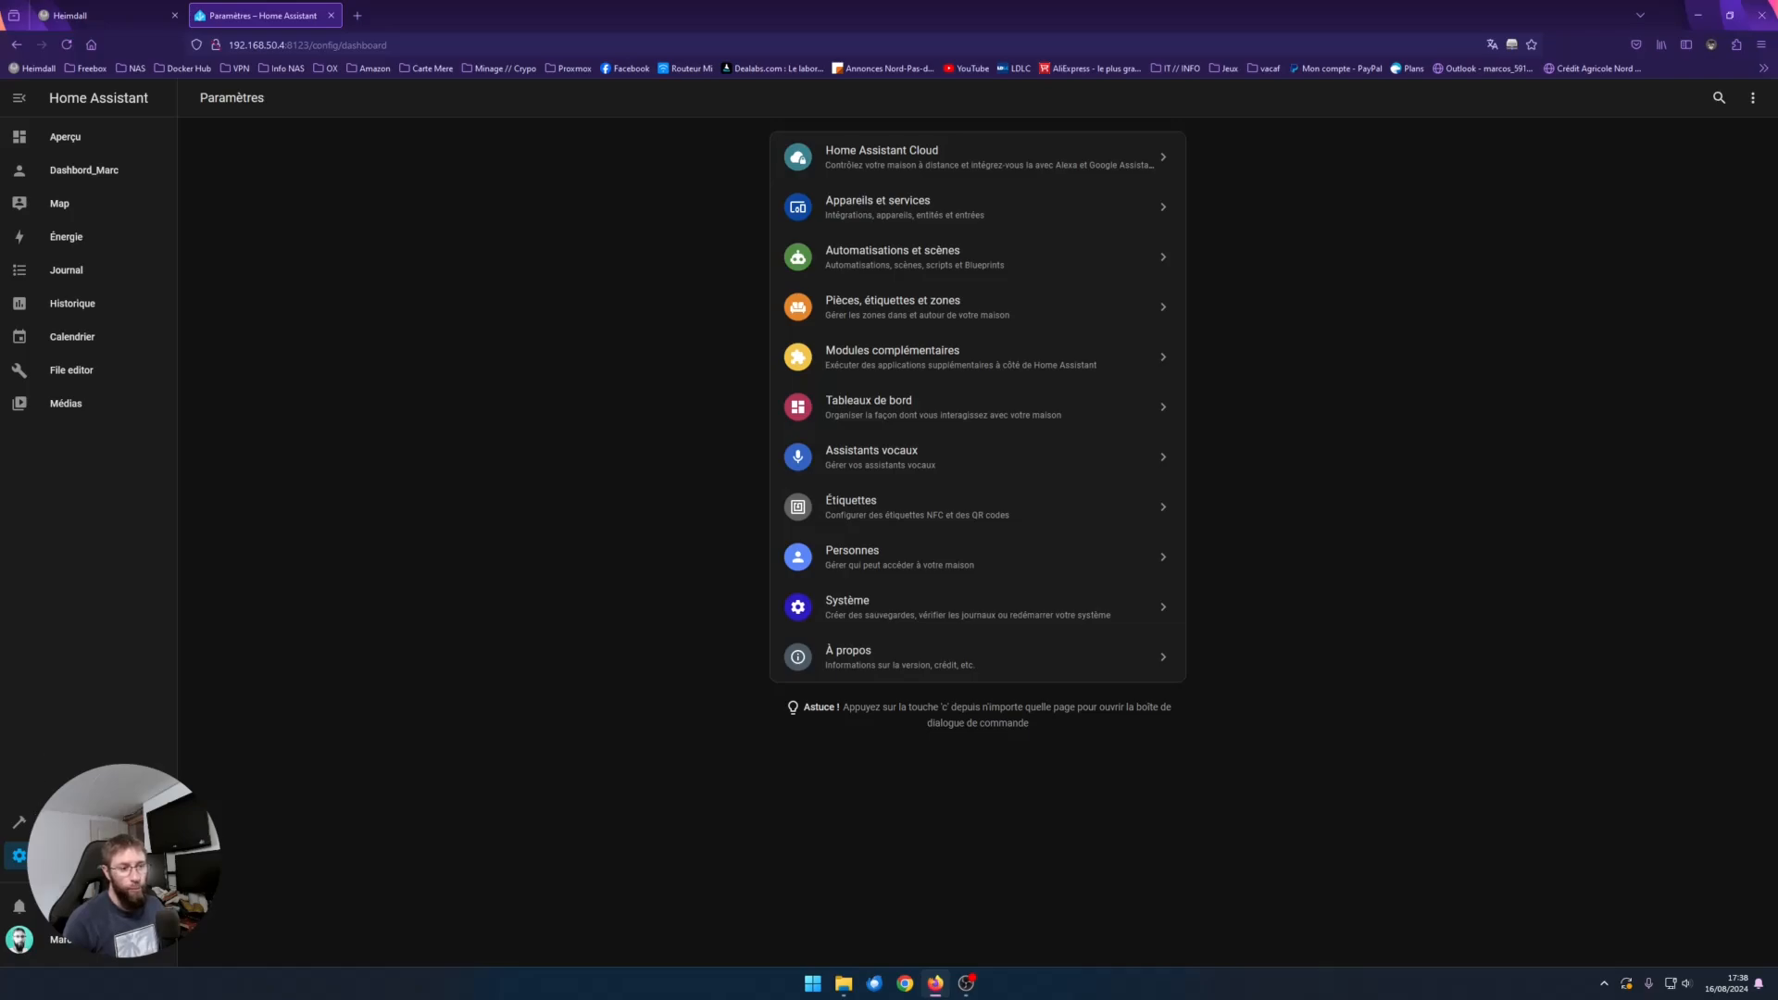
click(869, 618)
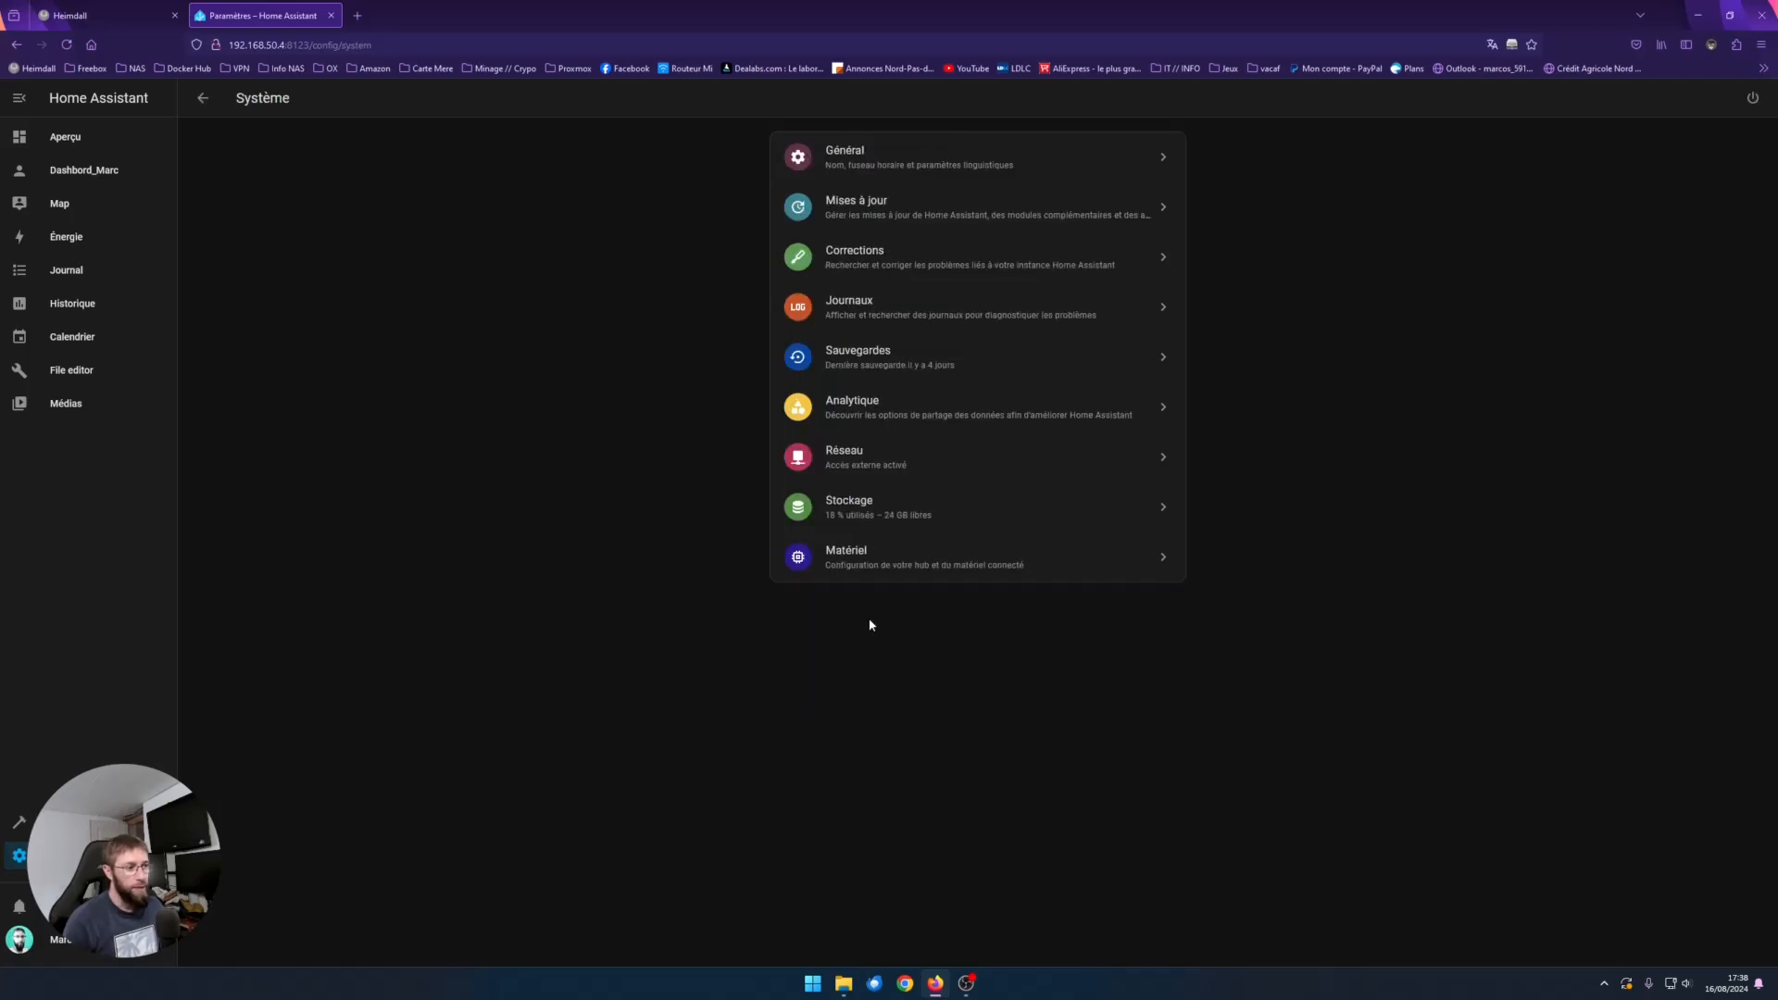
click(887, 519)
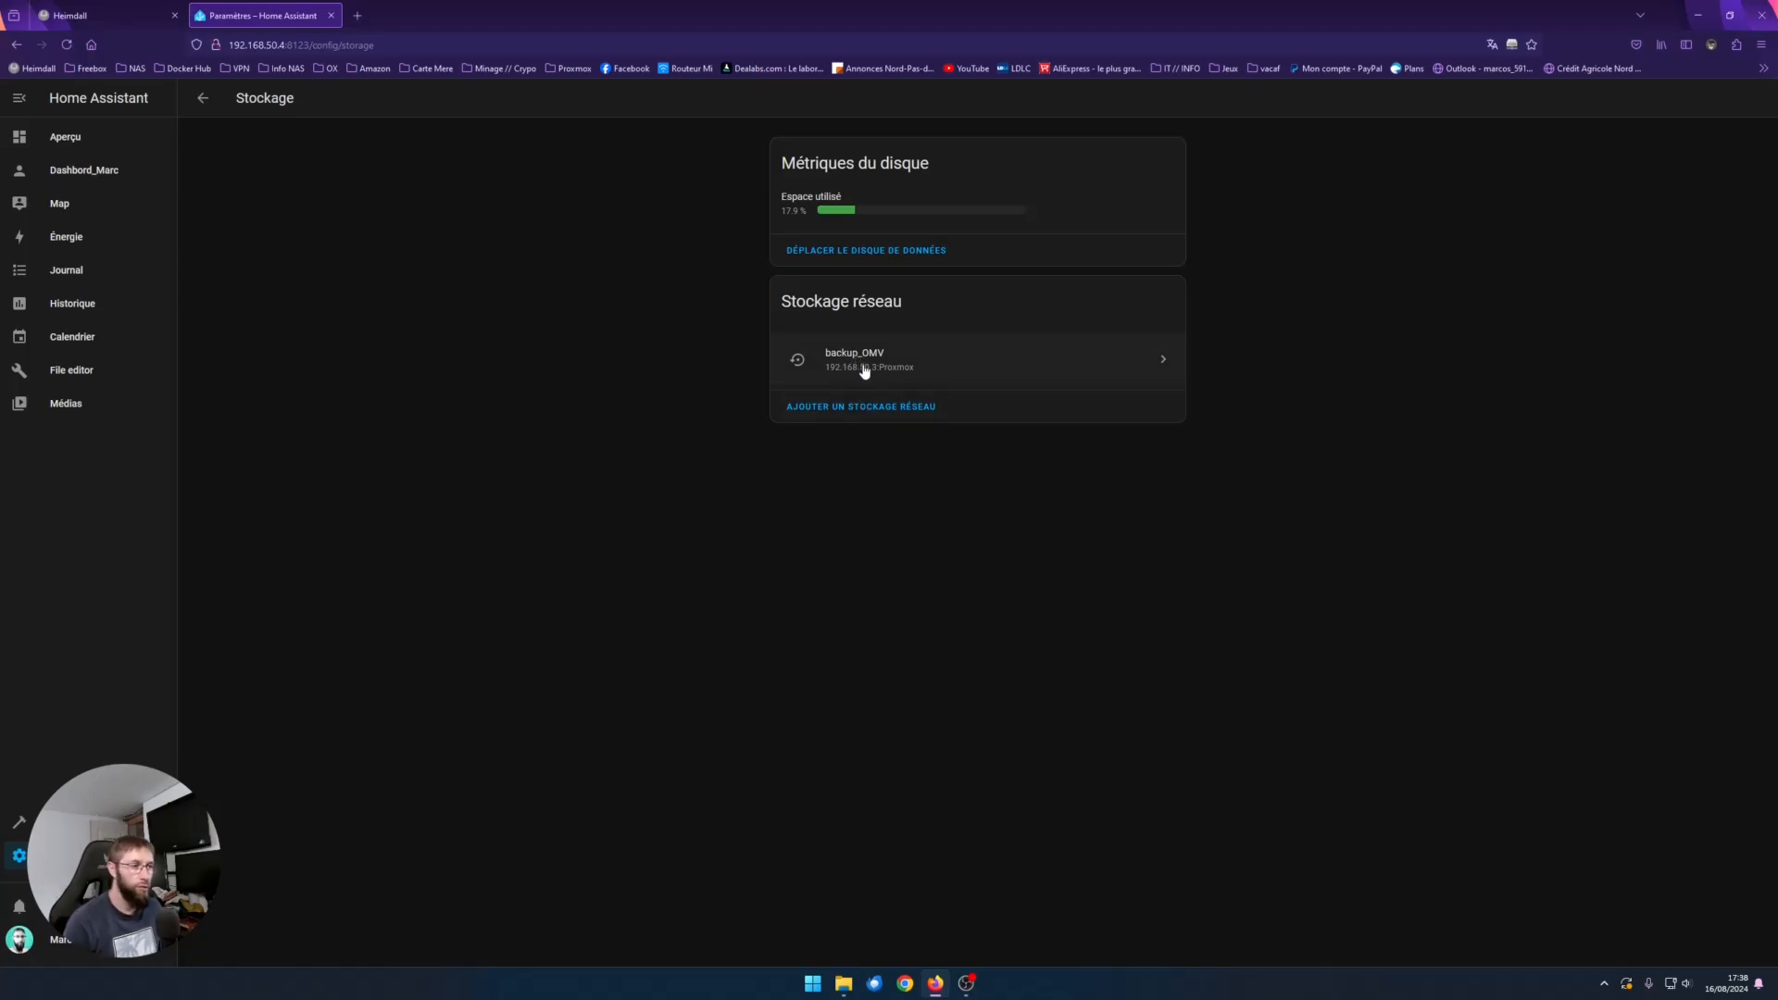
click(960, 362)
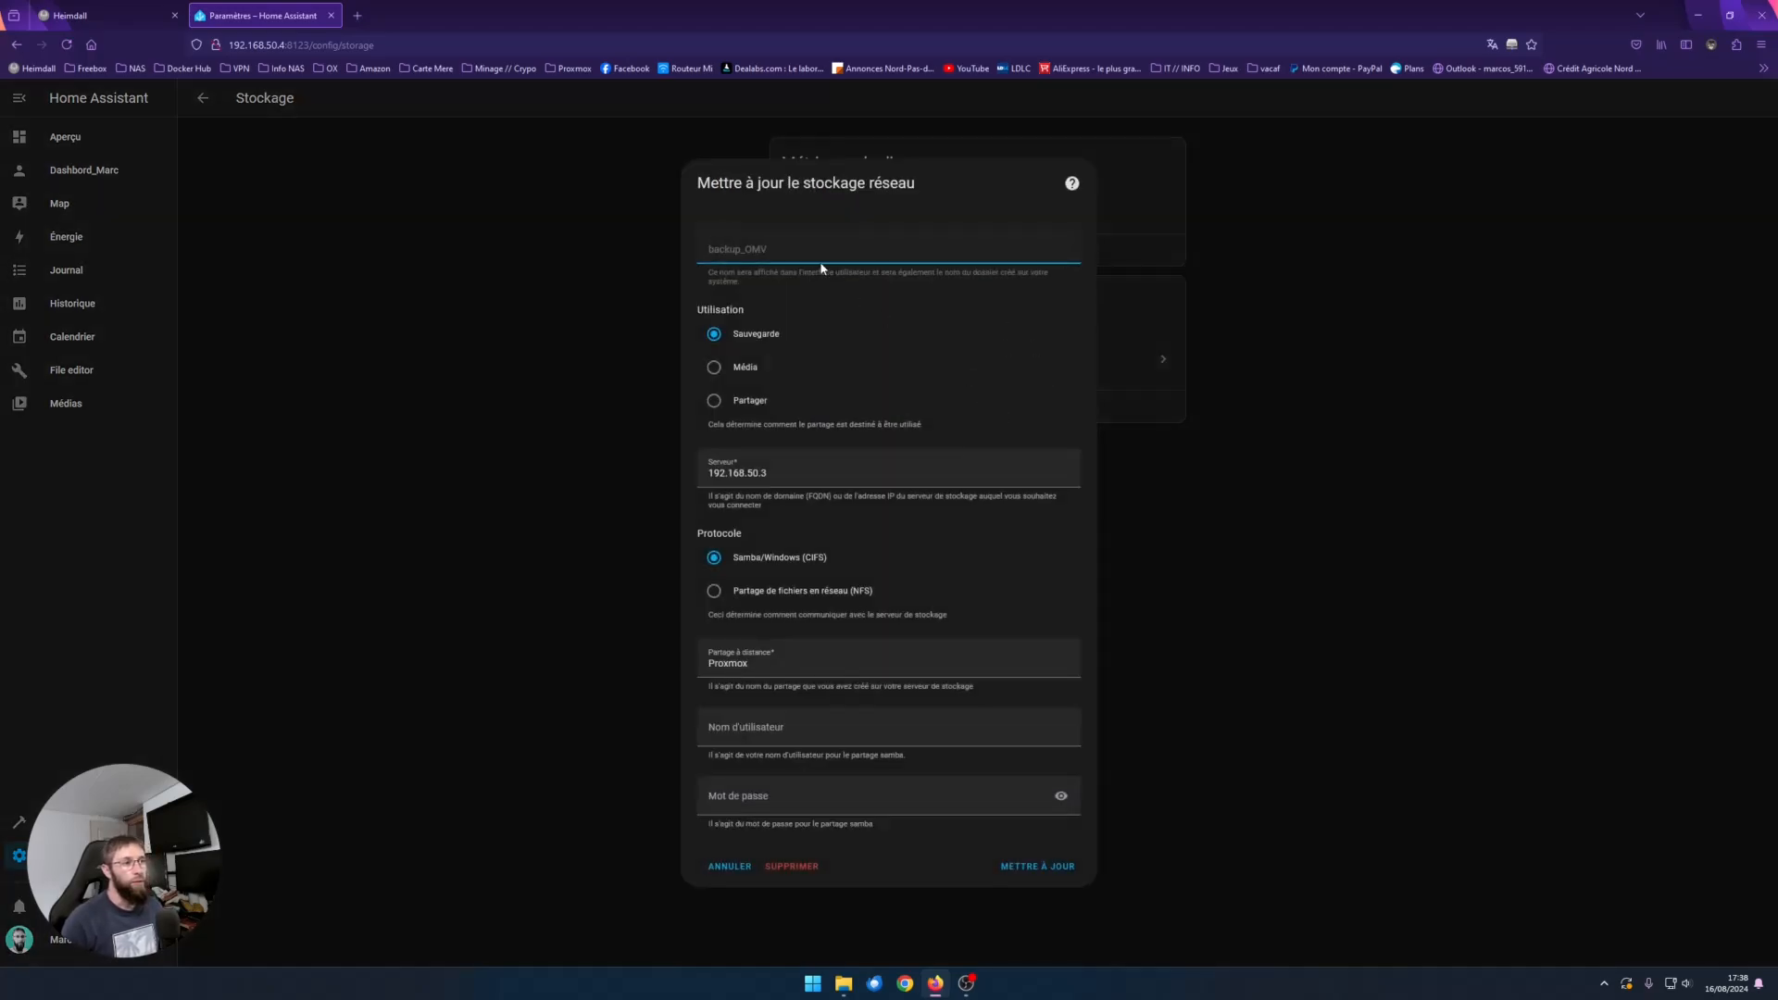
drag(783, 250, 727, 251)
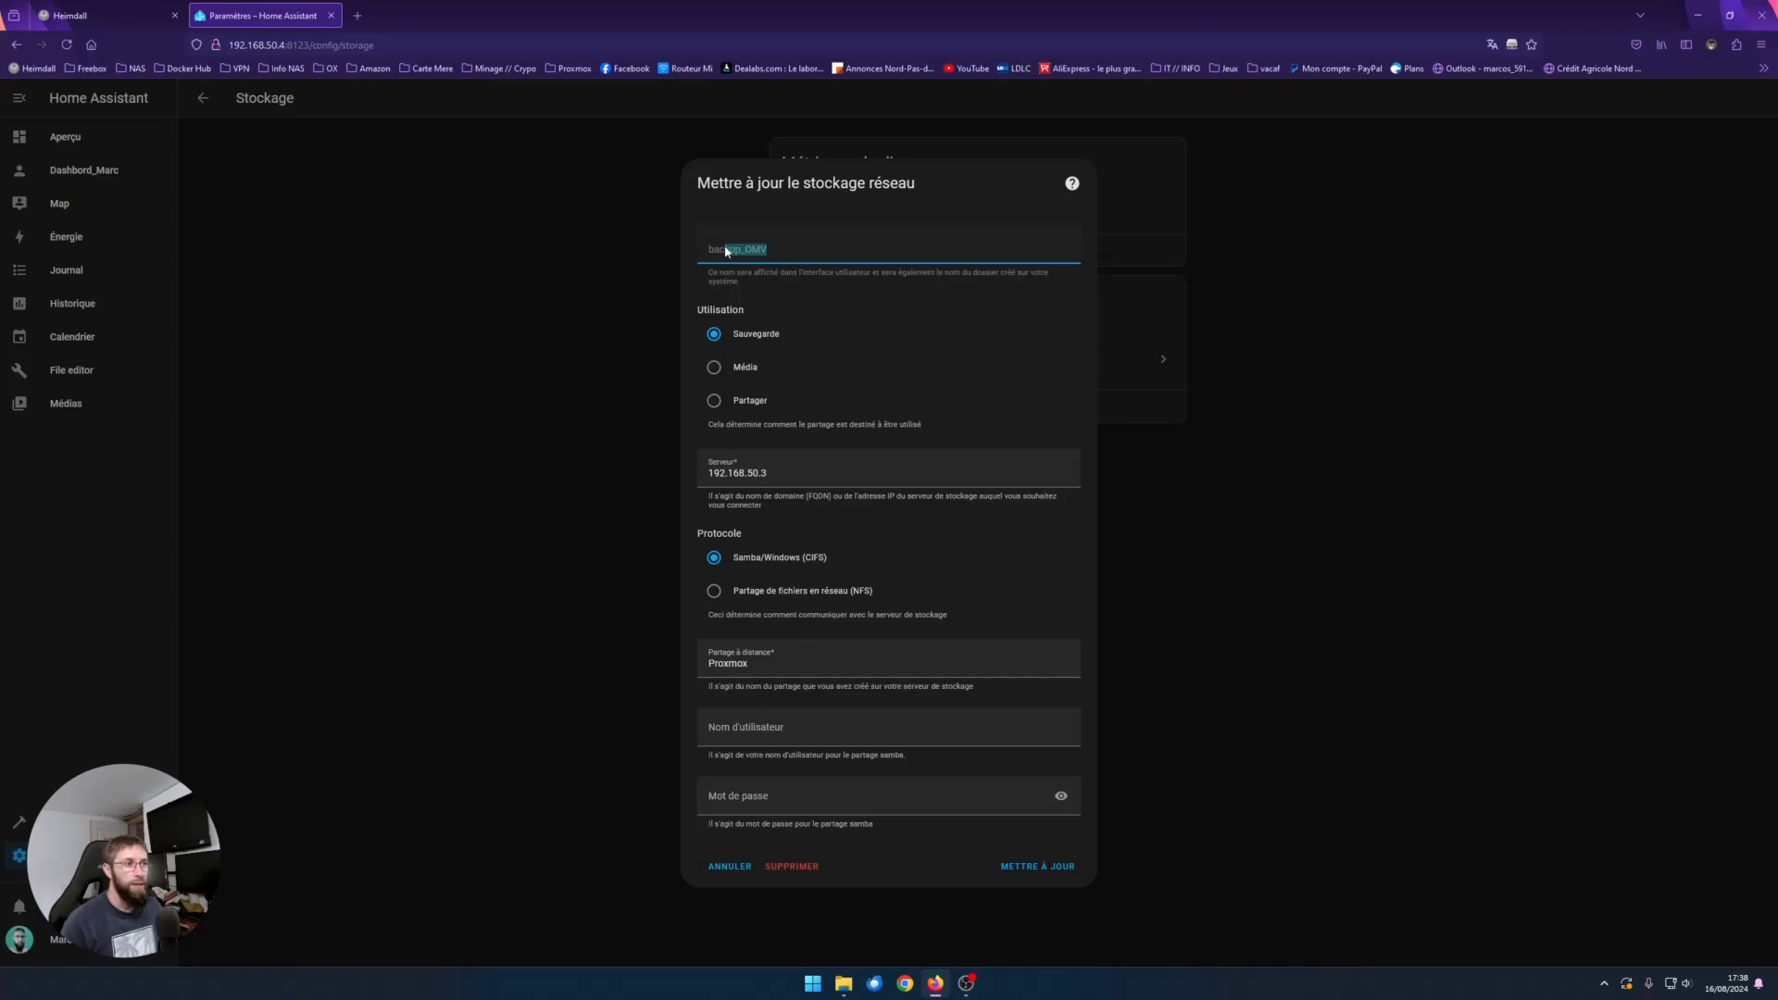
drag(796, 256, 688, 264)
click(787, 252)
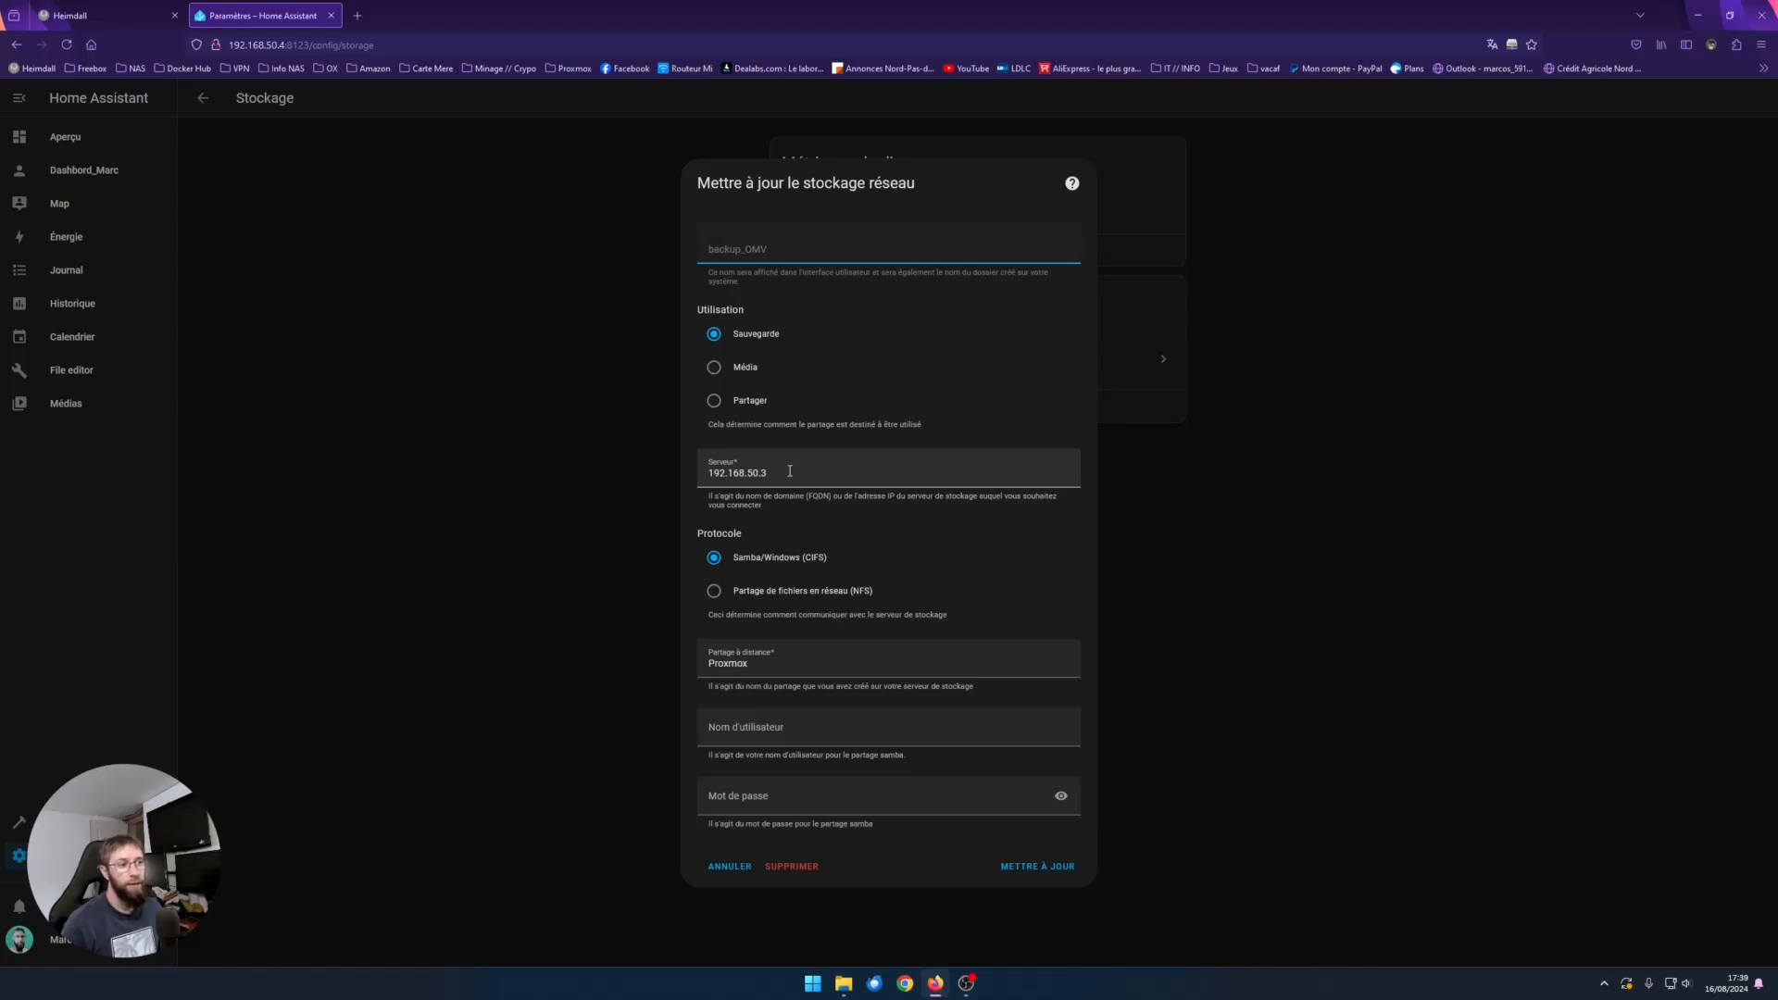
- Open openmediavault from the Heimdall dashboard and compare its address with the network storage's server, checking the remote share name too
click(130, 16)
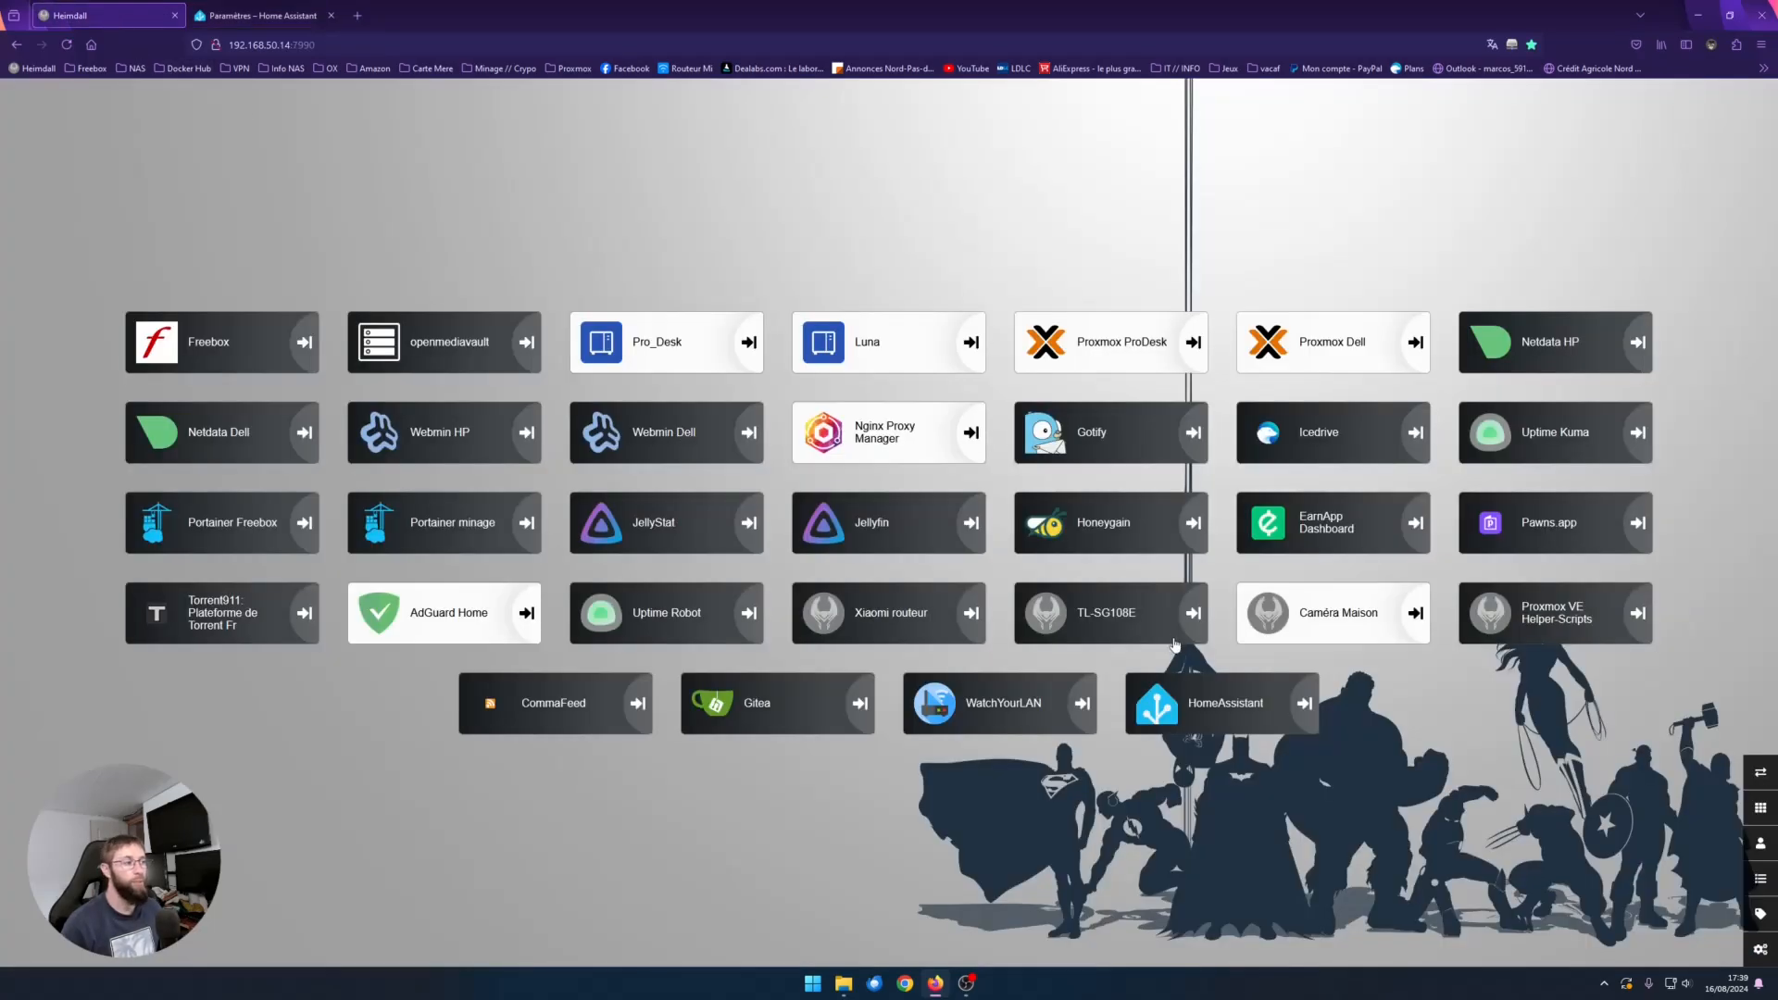
click(459, 338)
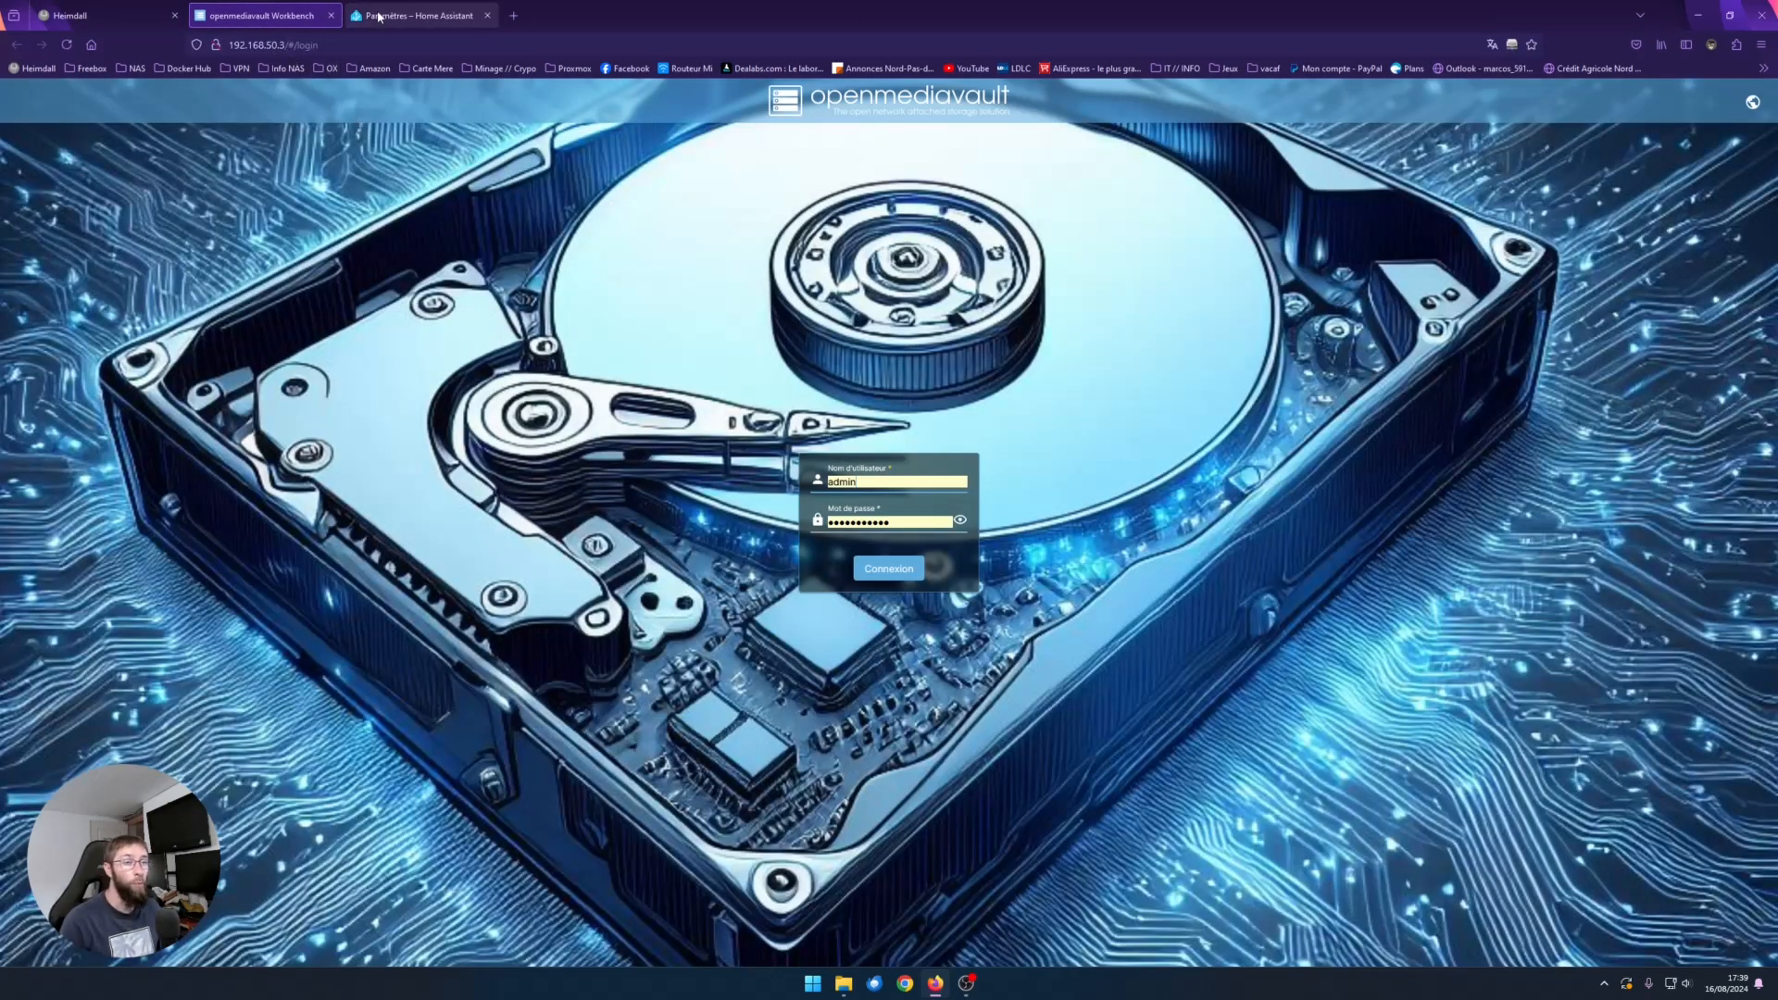
click(417, 16)
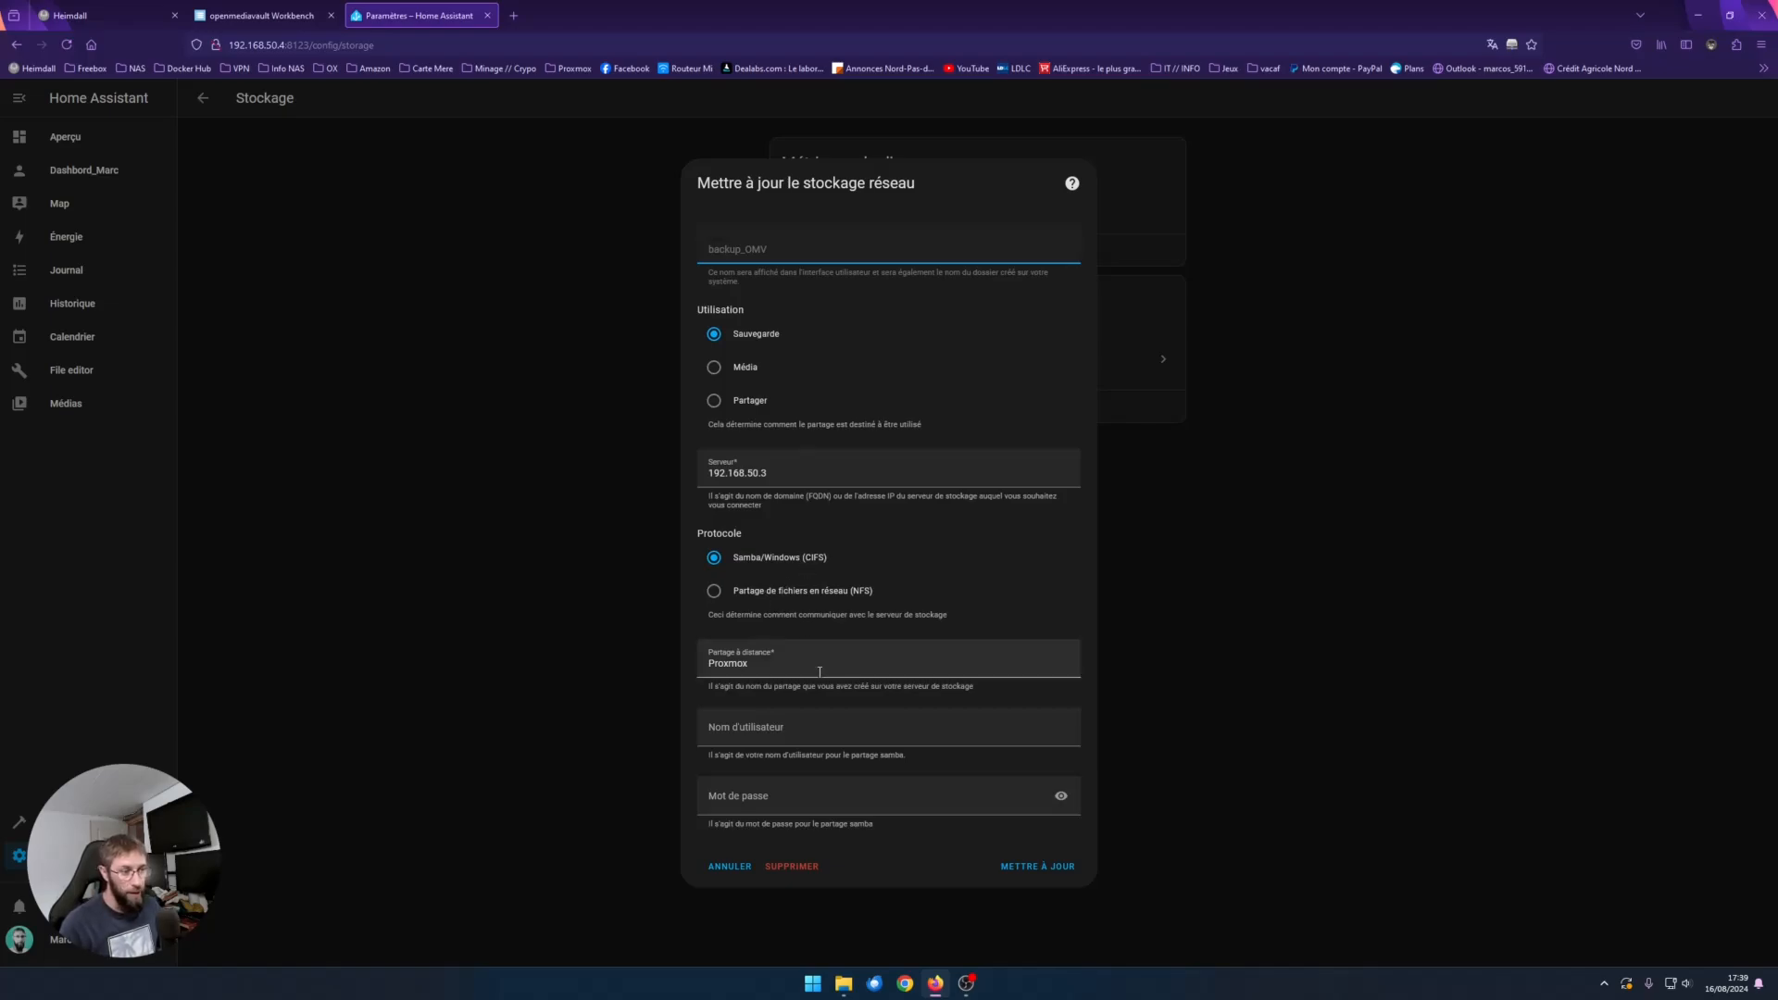
drag(751, 663, 705, 668)
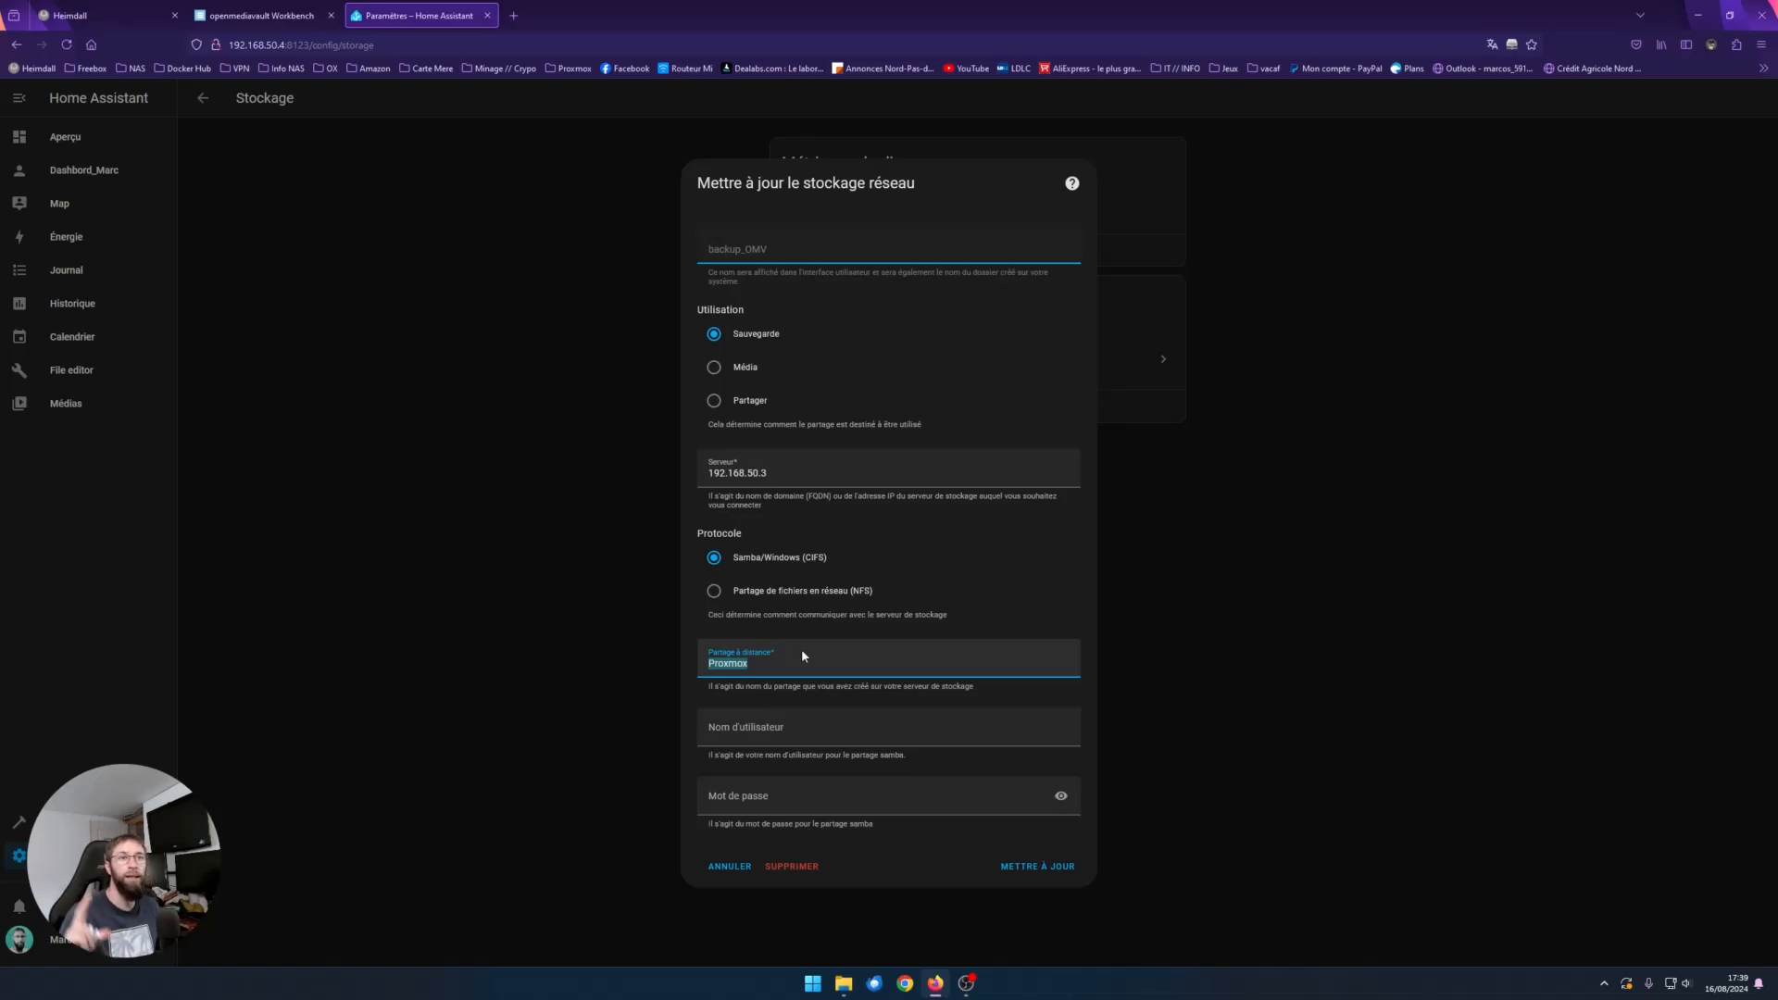
- Log in to openmediavault with the prefilled credentials and look up the Proxmox folder among the shared folders
click(269, 18)
click(889, 569)
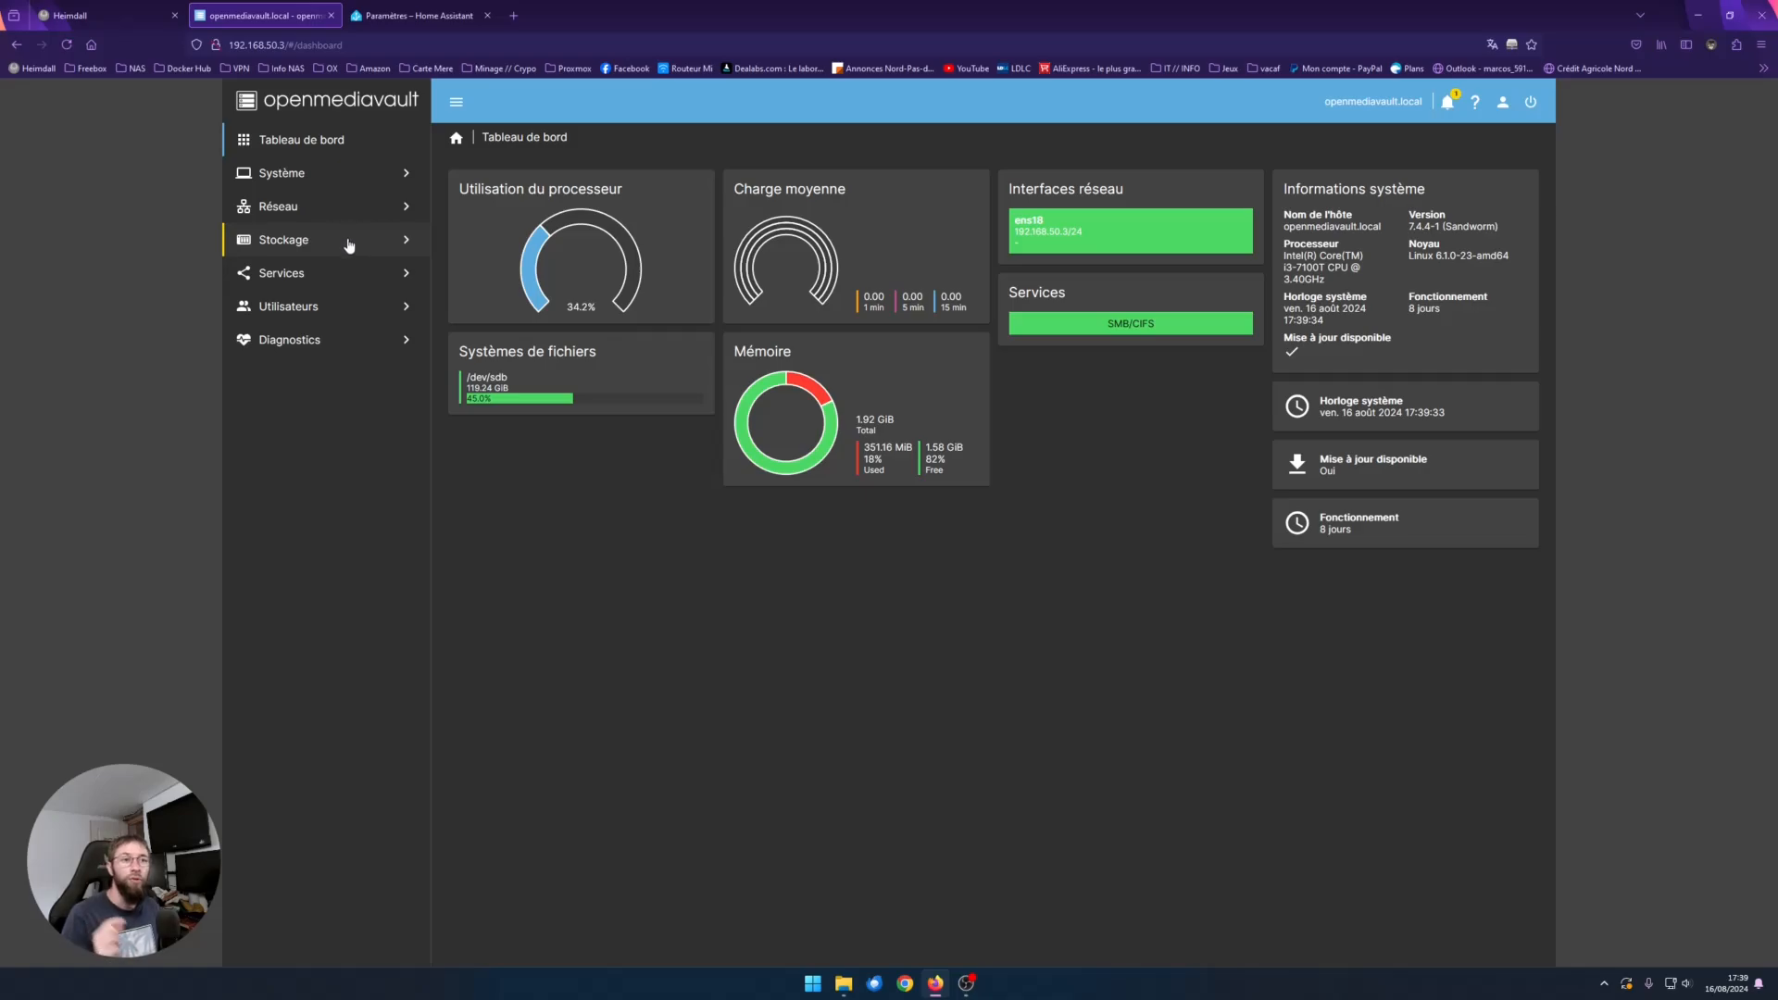
click(349, 244)
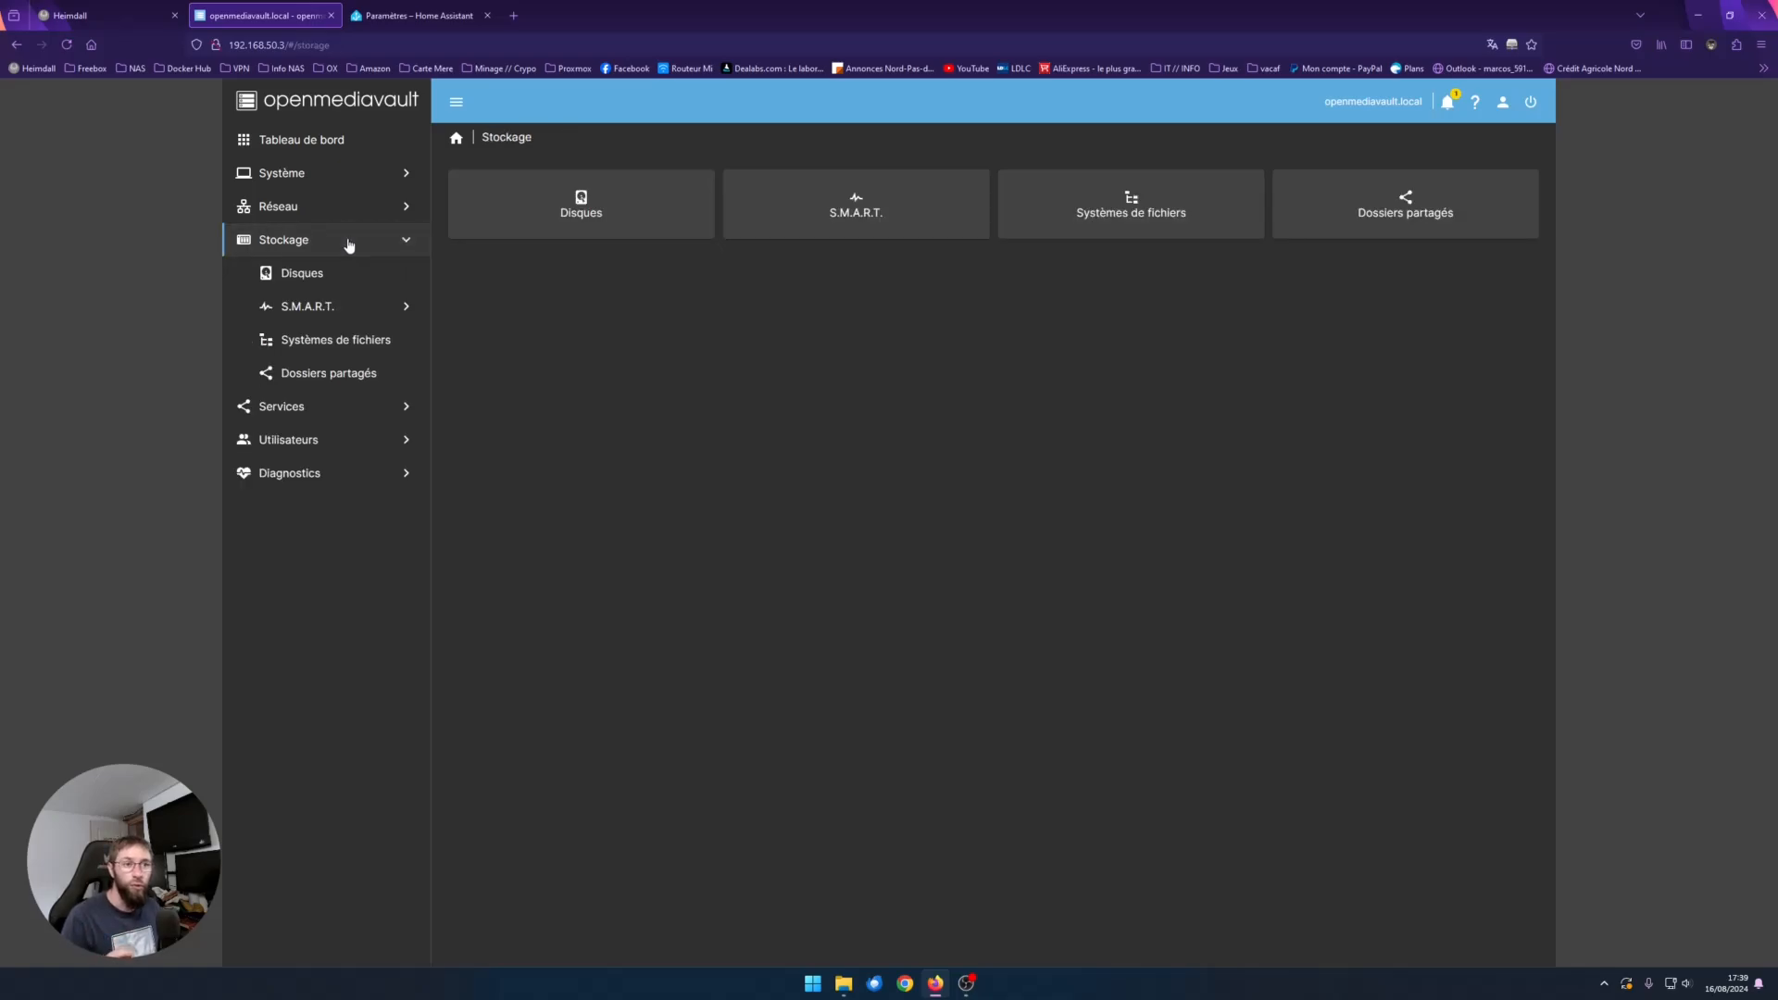
click(344, 343)
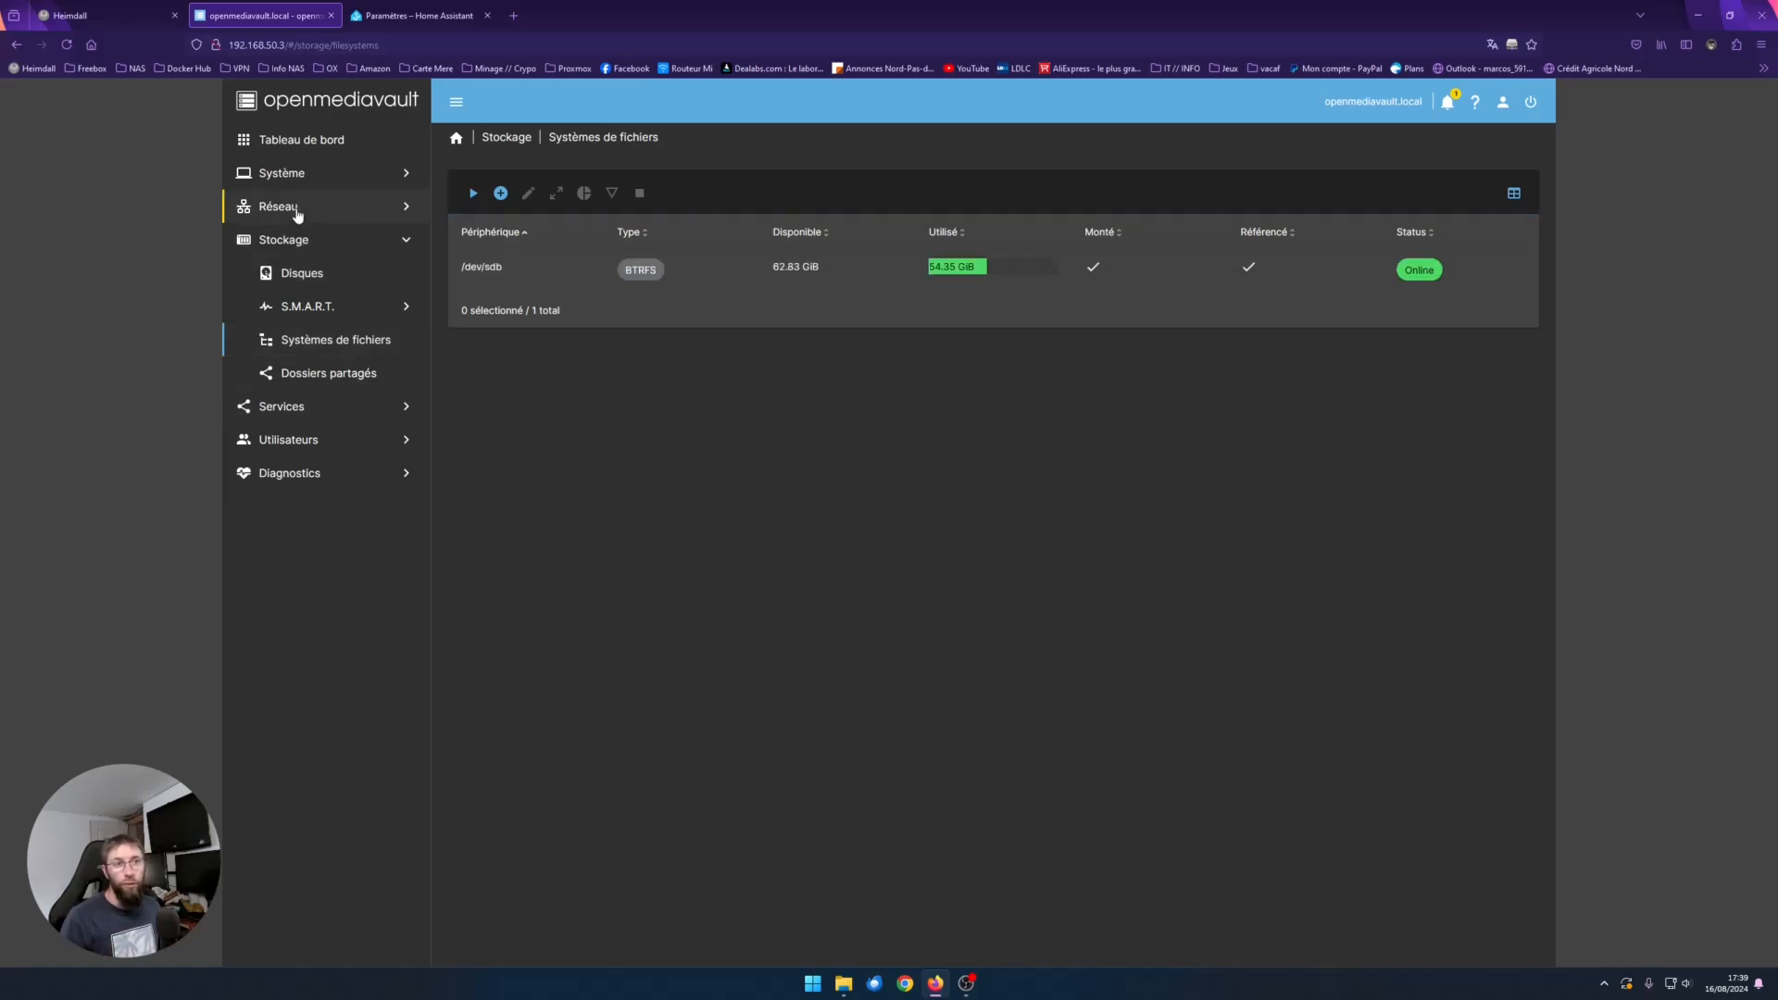
click(343, 273)
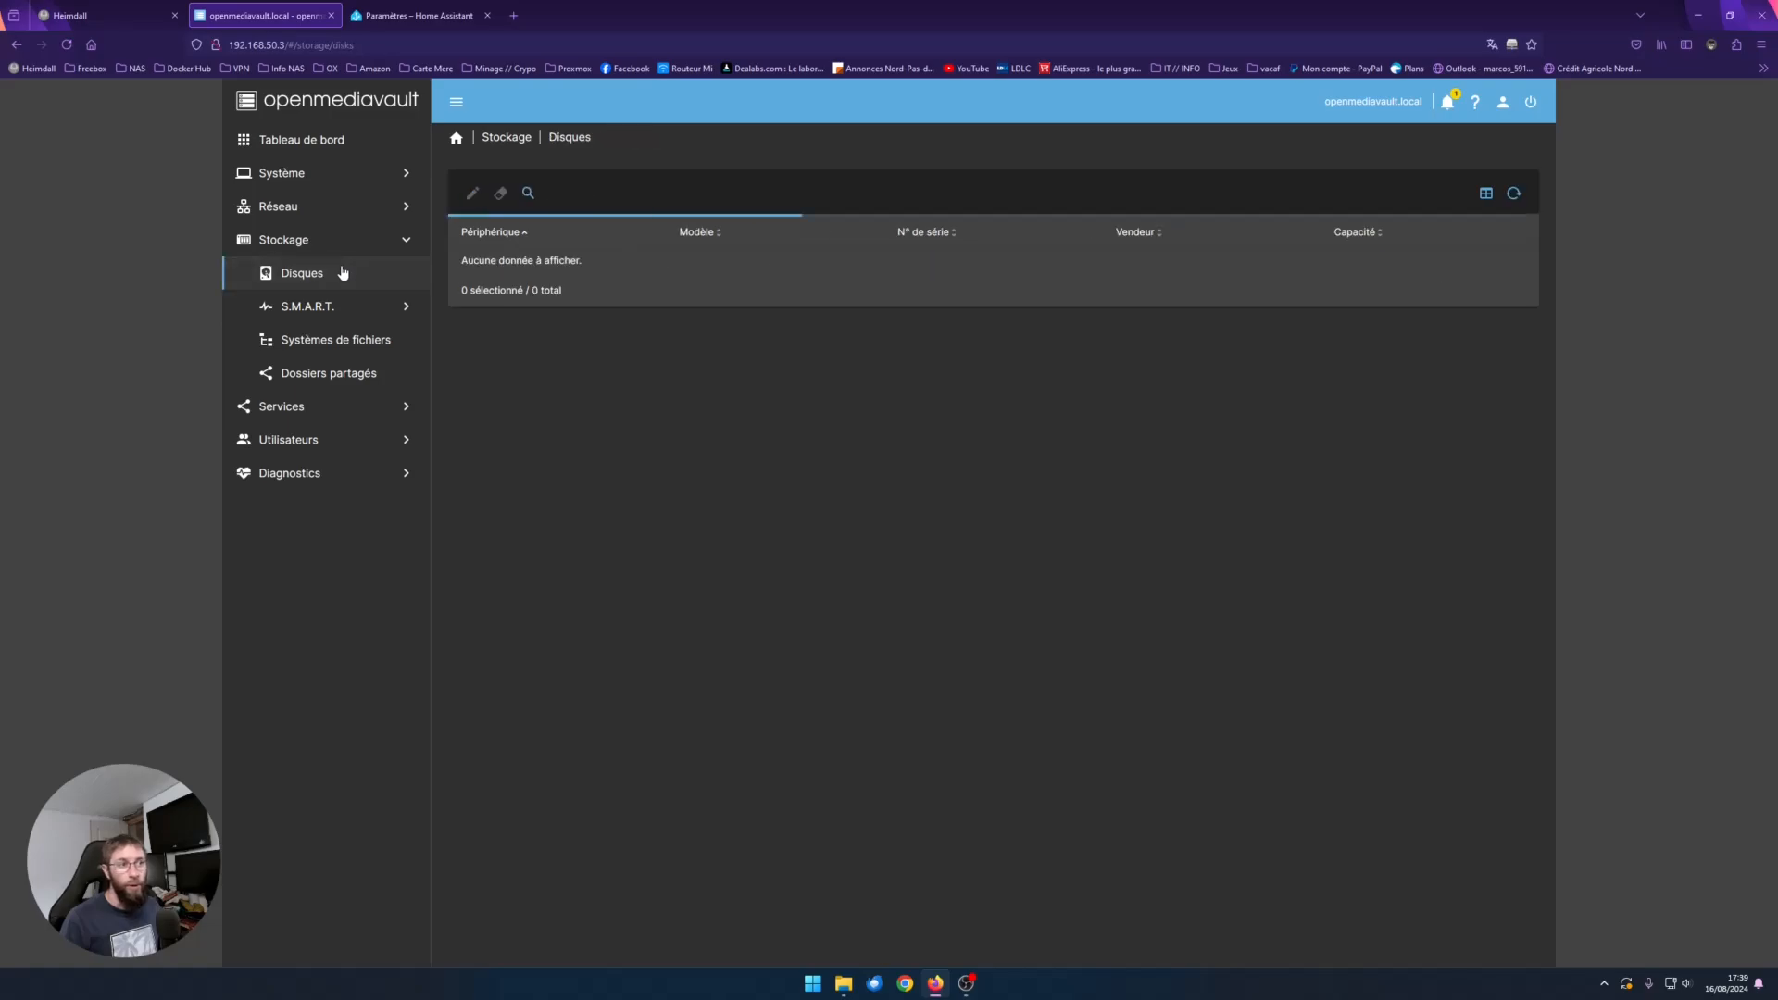
click(349, 378)
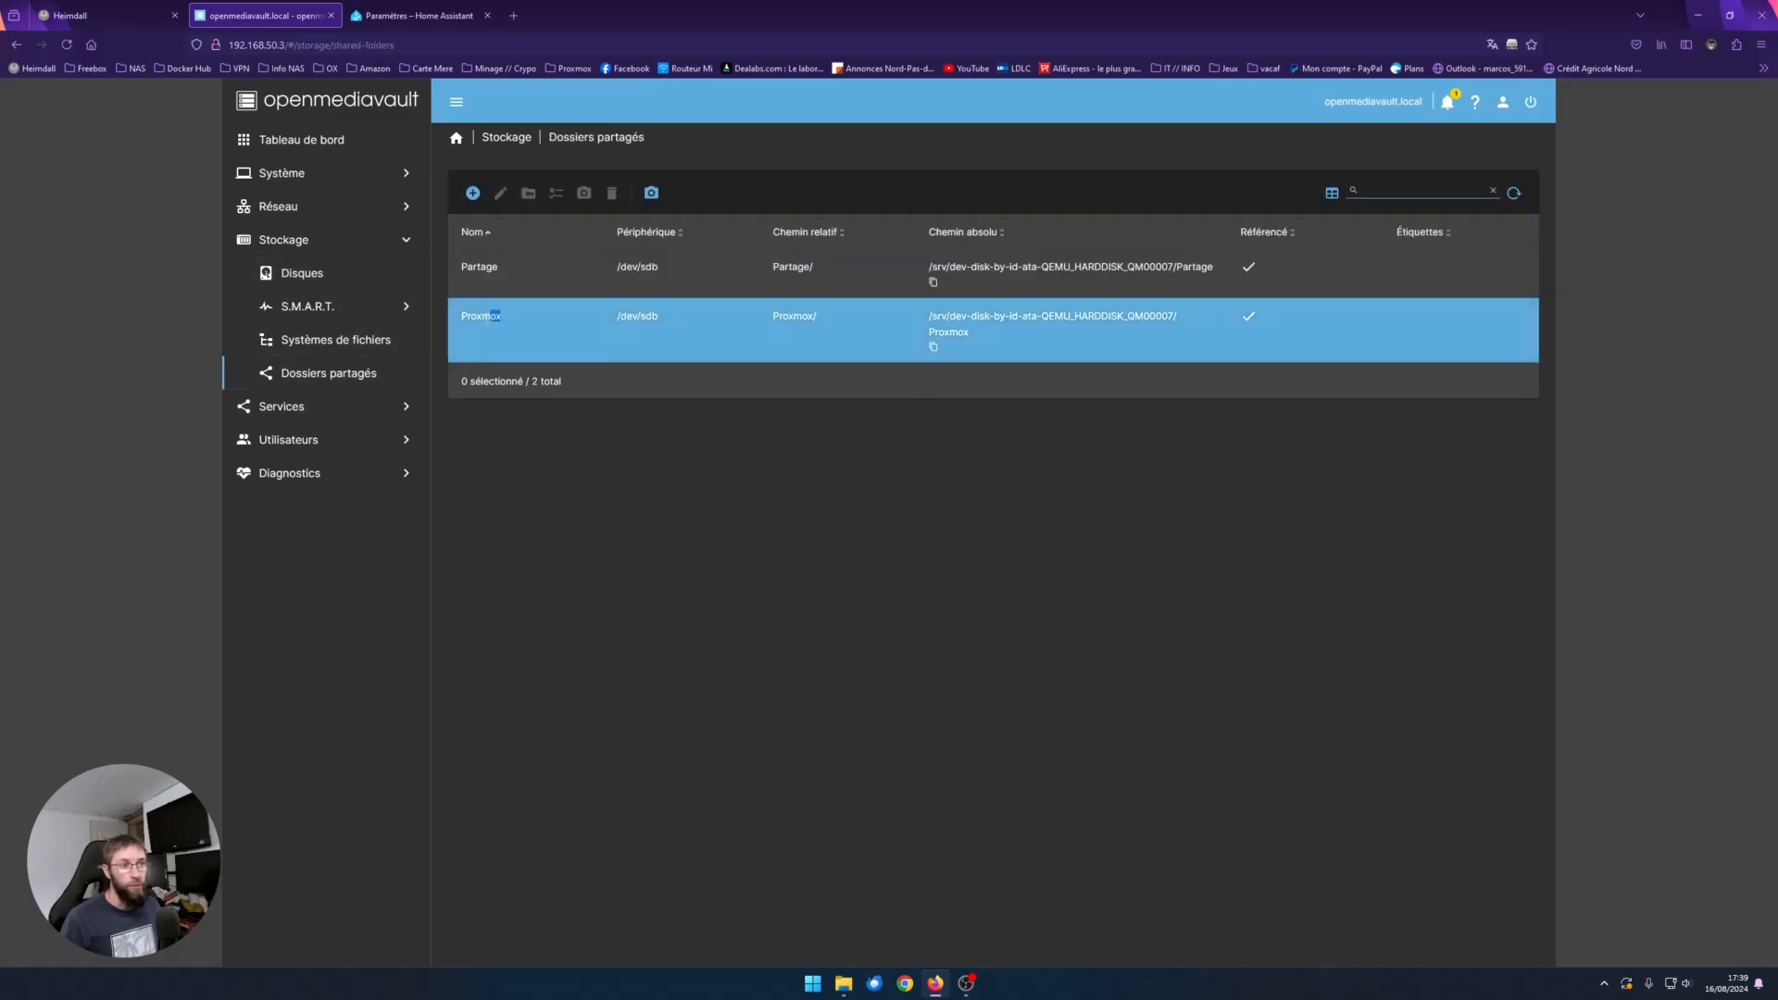
drag(502, 318, 462, 317)
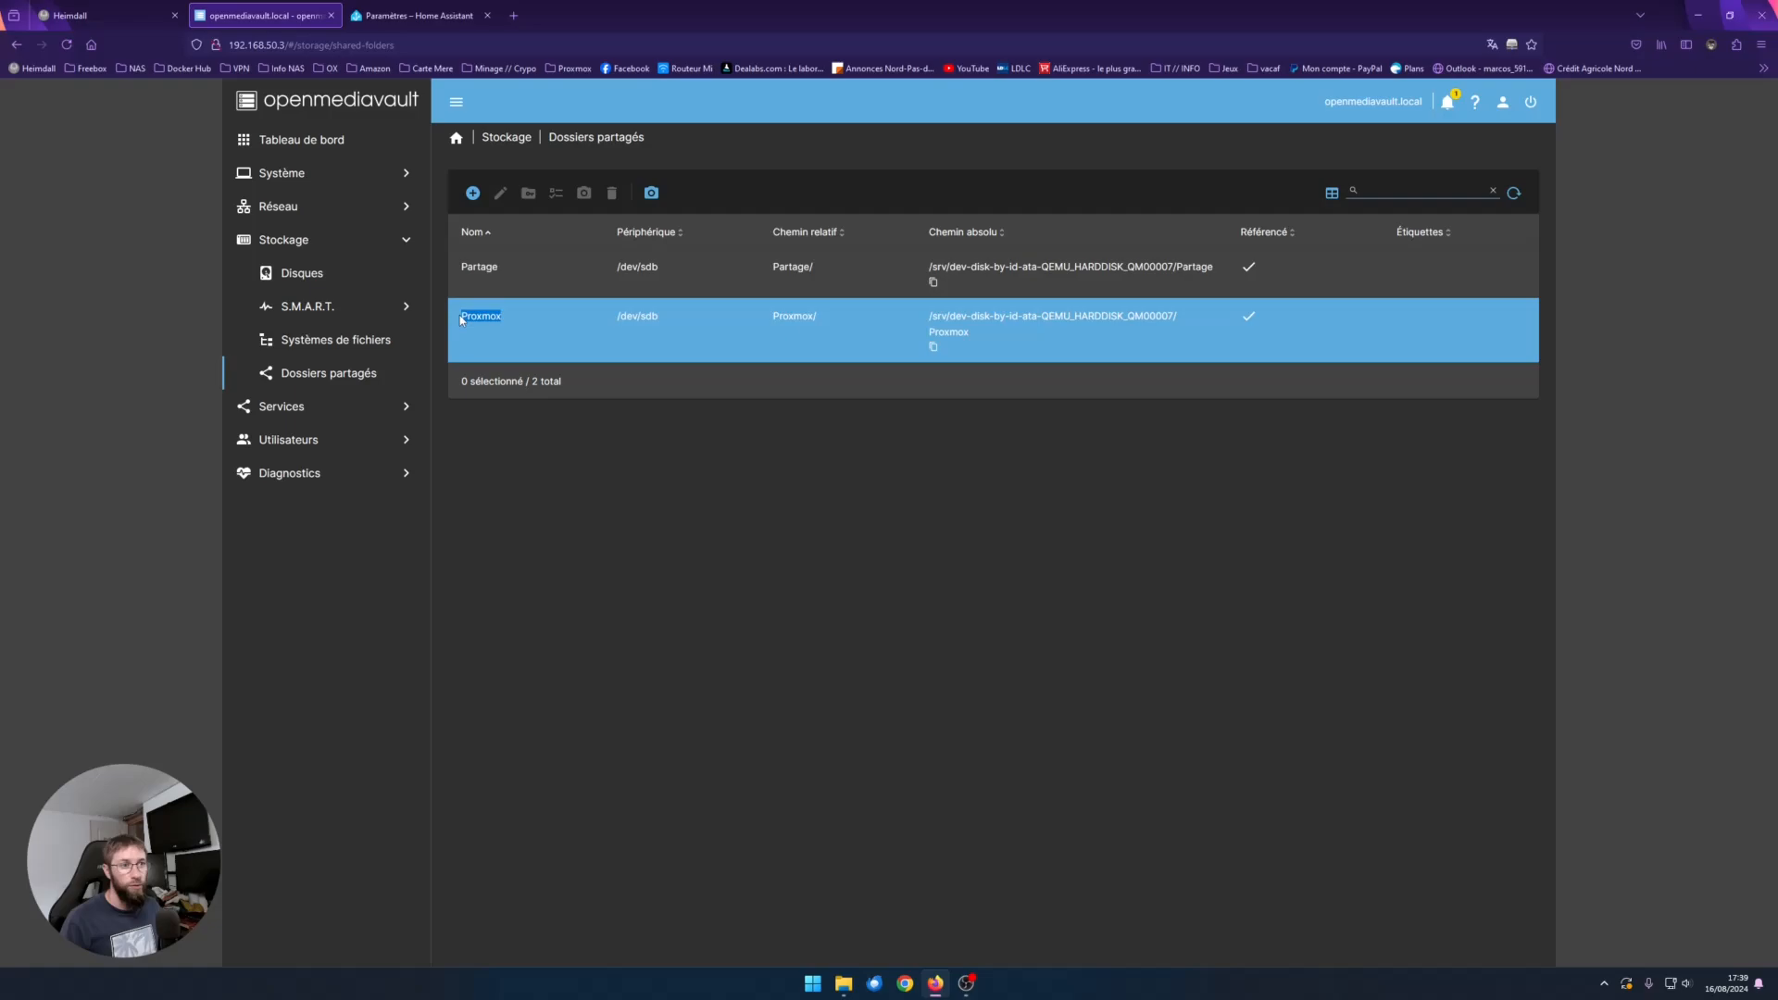
click(660, 451)
- Look up the proxmox user in openmediavault, compare it with backup_OMV's share and credential fields in Home Assistant, and cancel the storage dialog
click(352, 441)
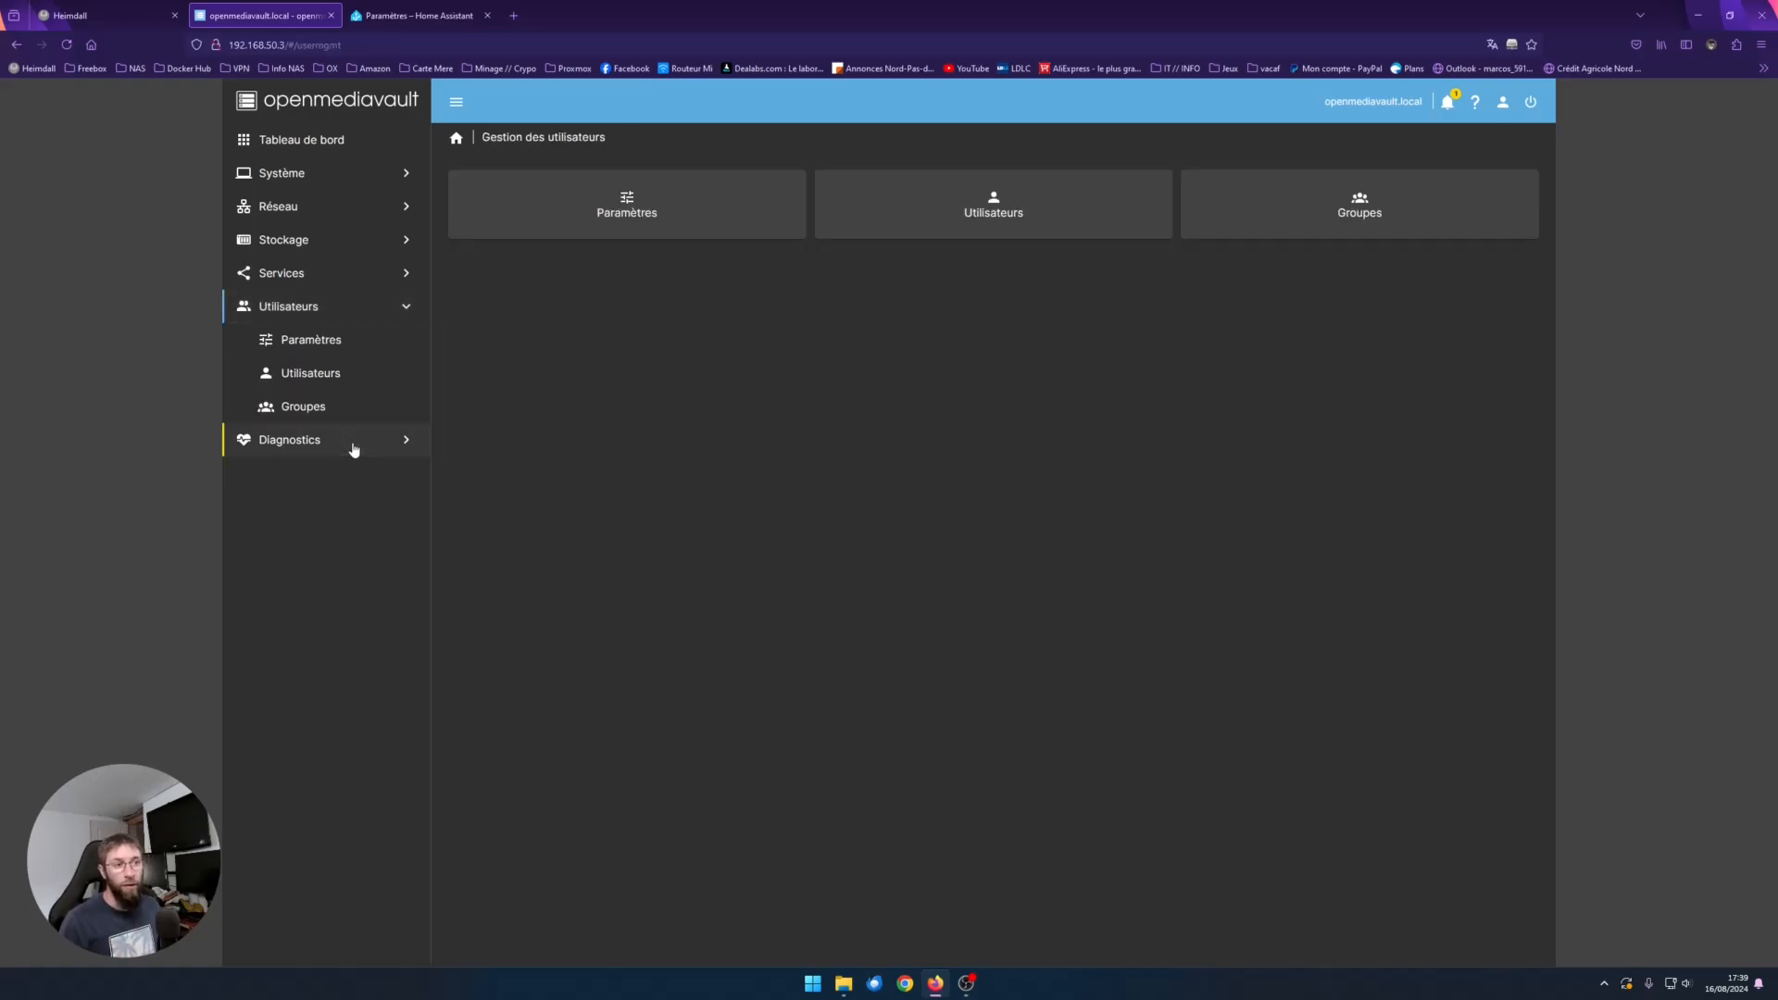
click(984, 204)
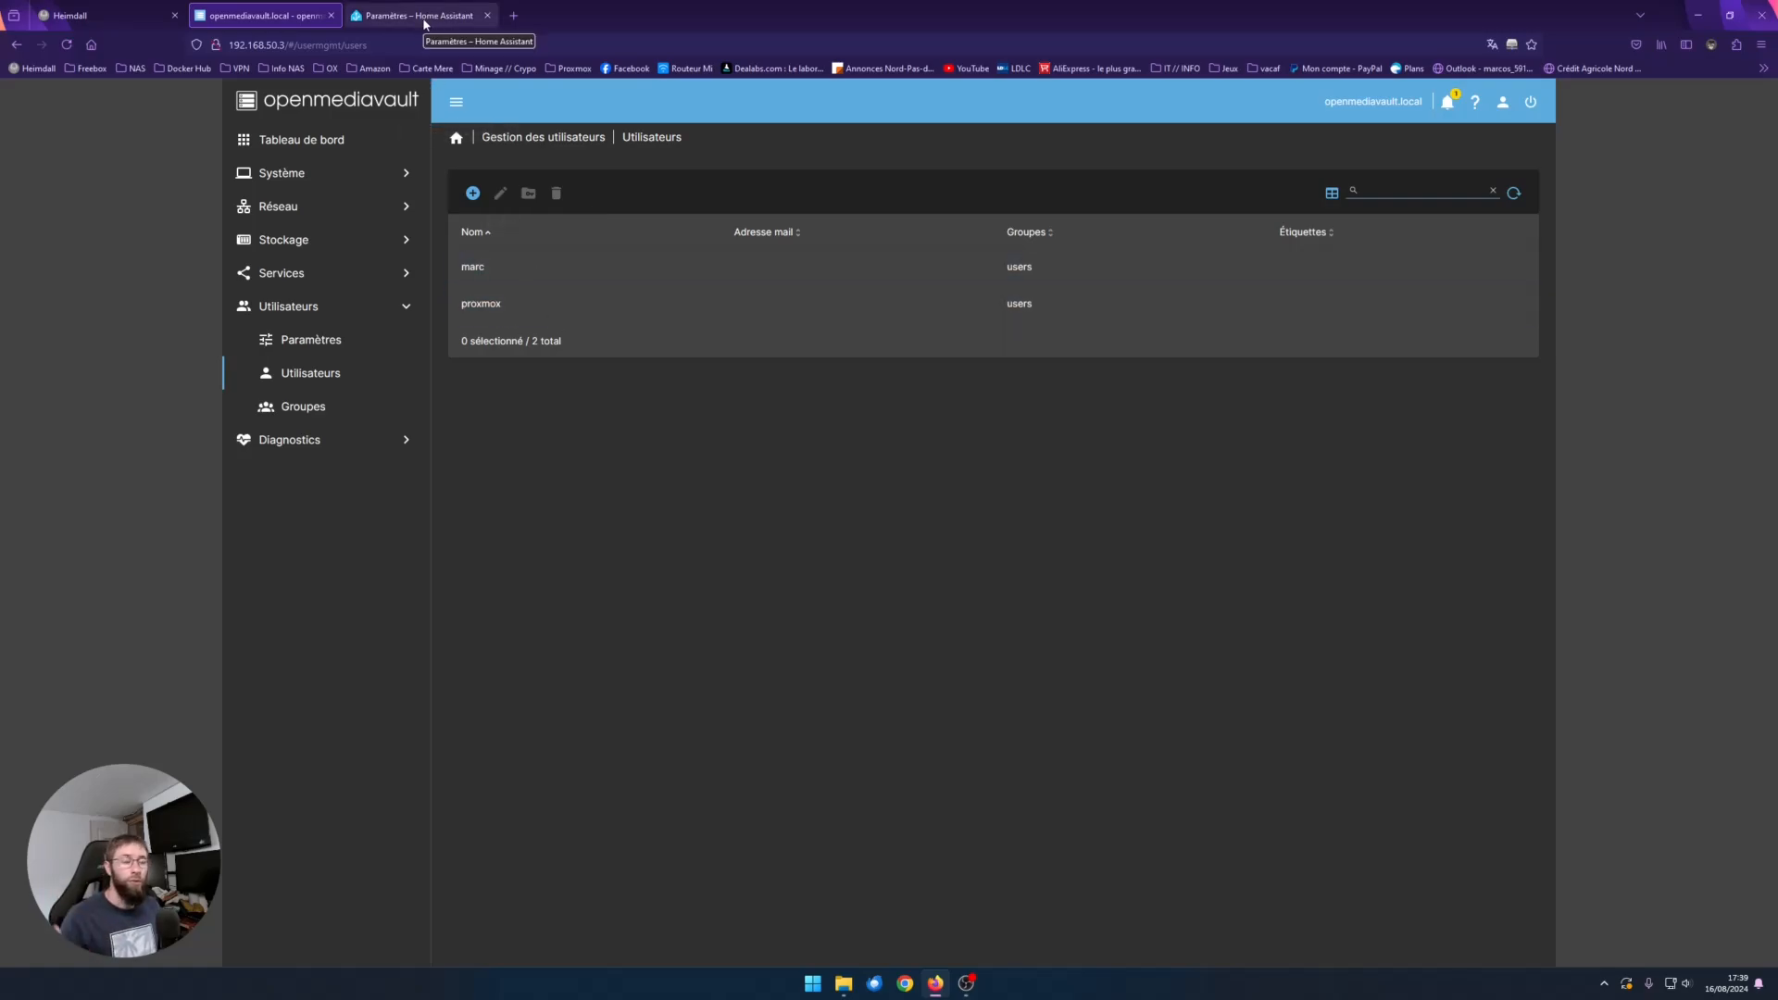
click(426, 23)
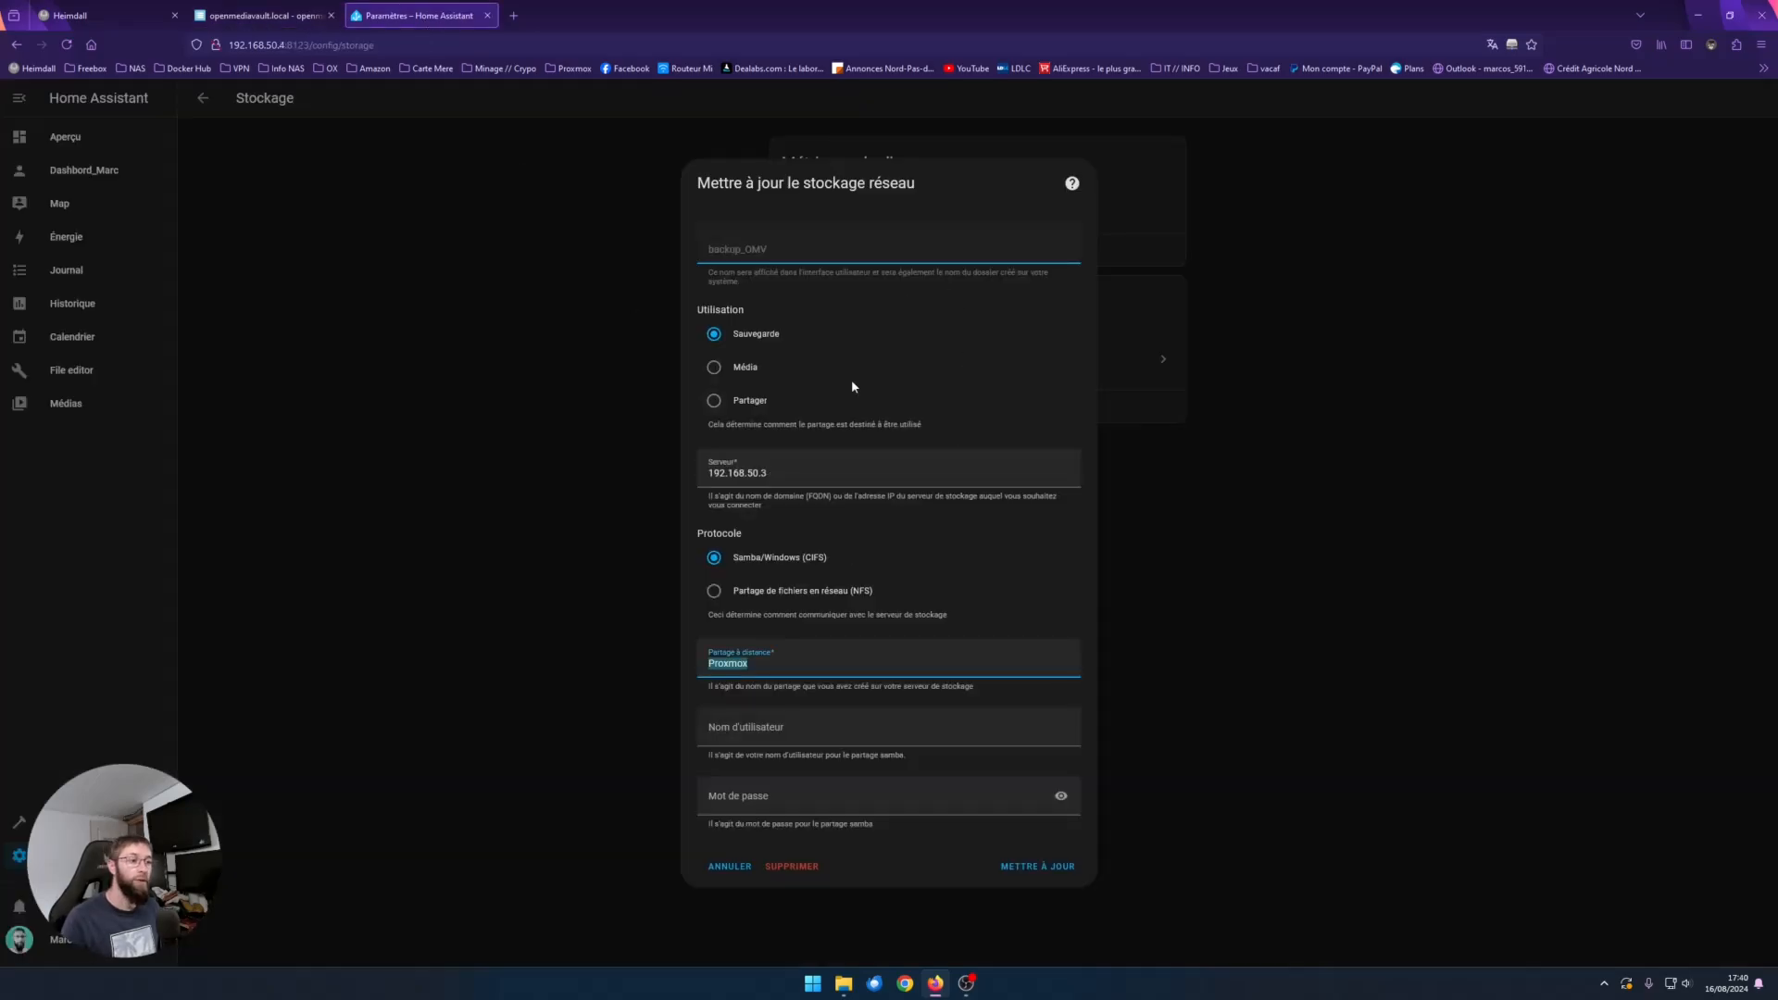
click(979, 589)
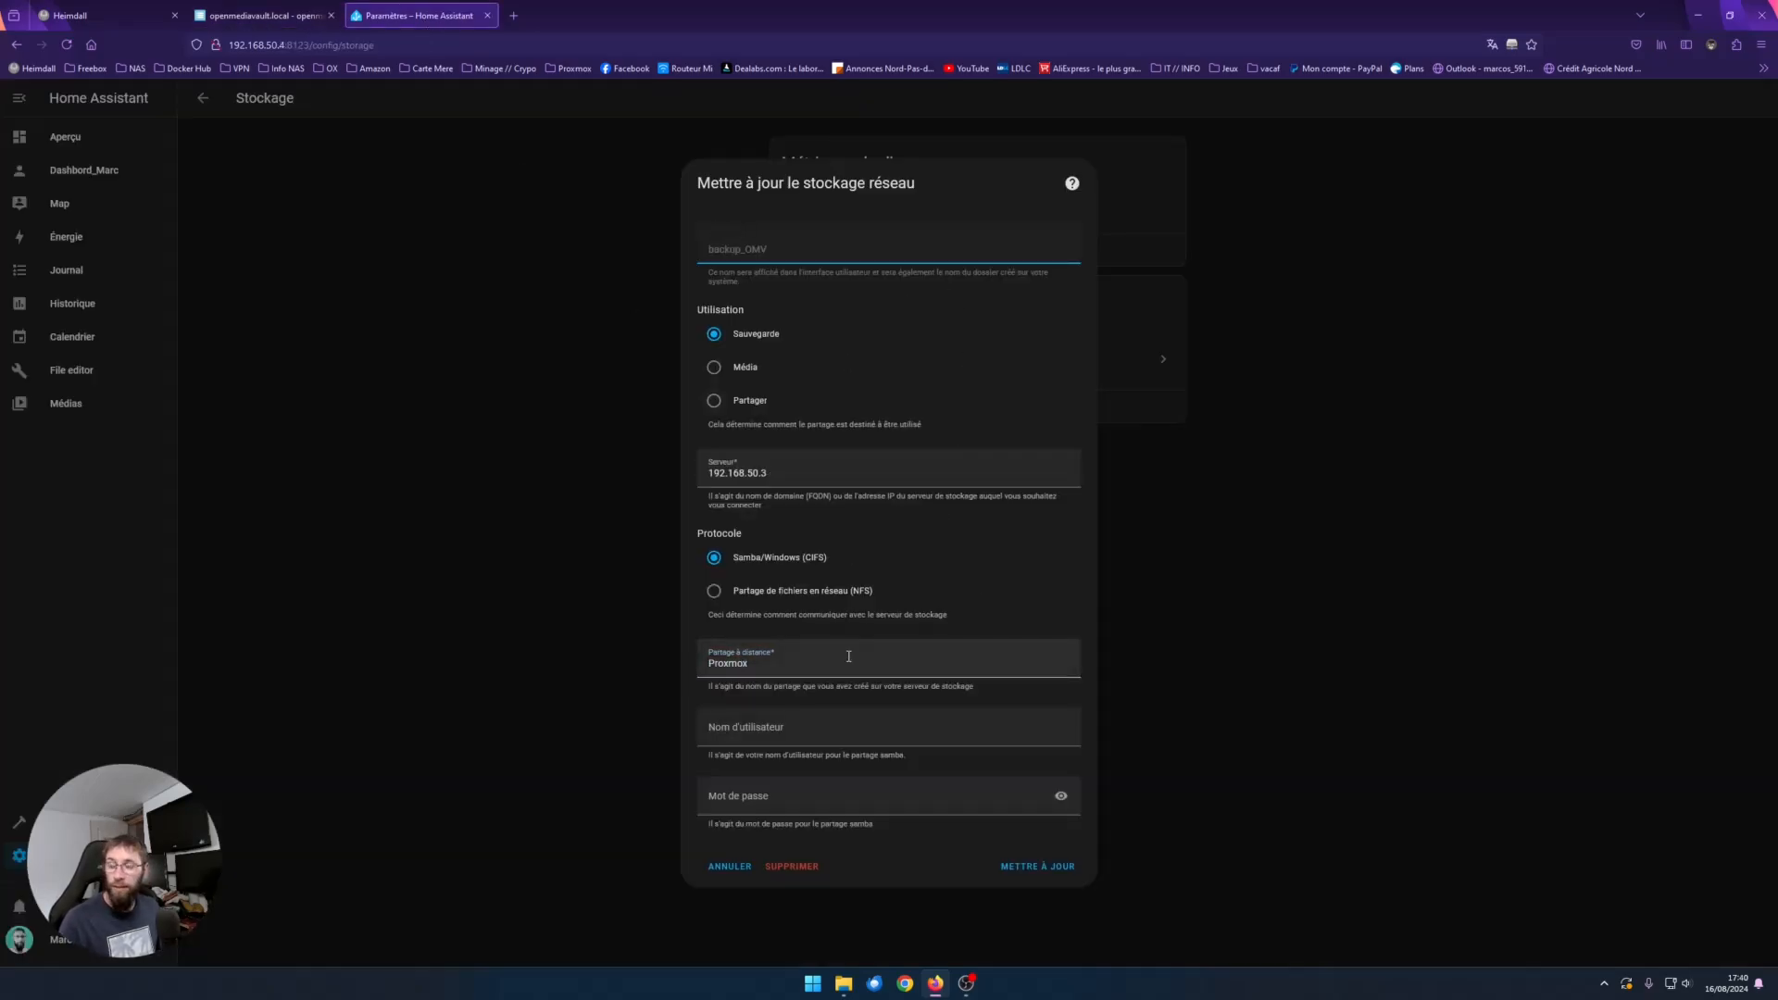
drag(774, 666, 709, 667)
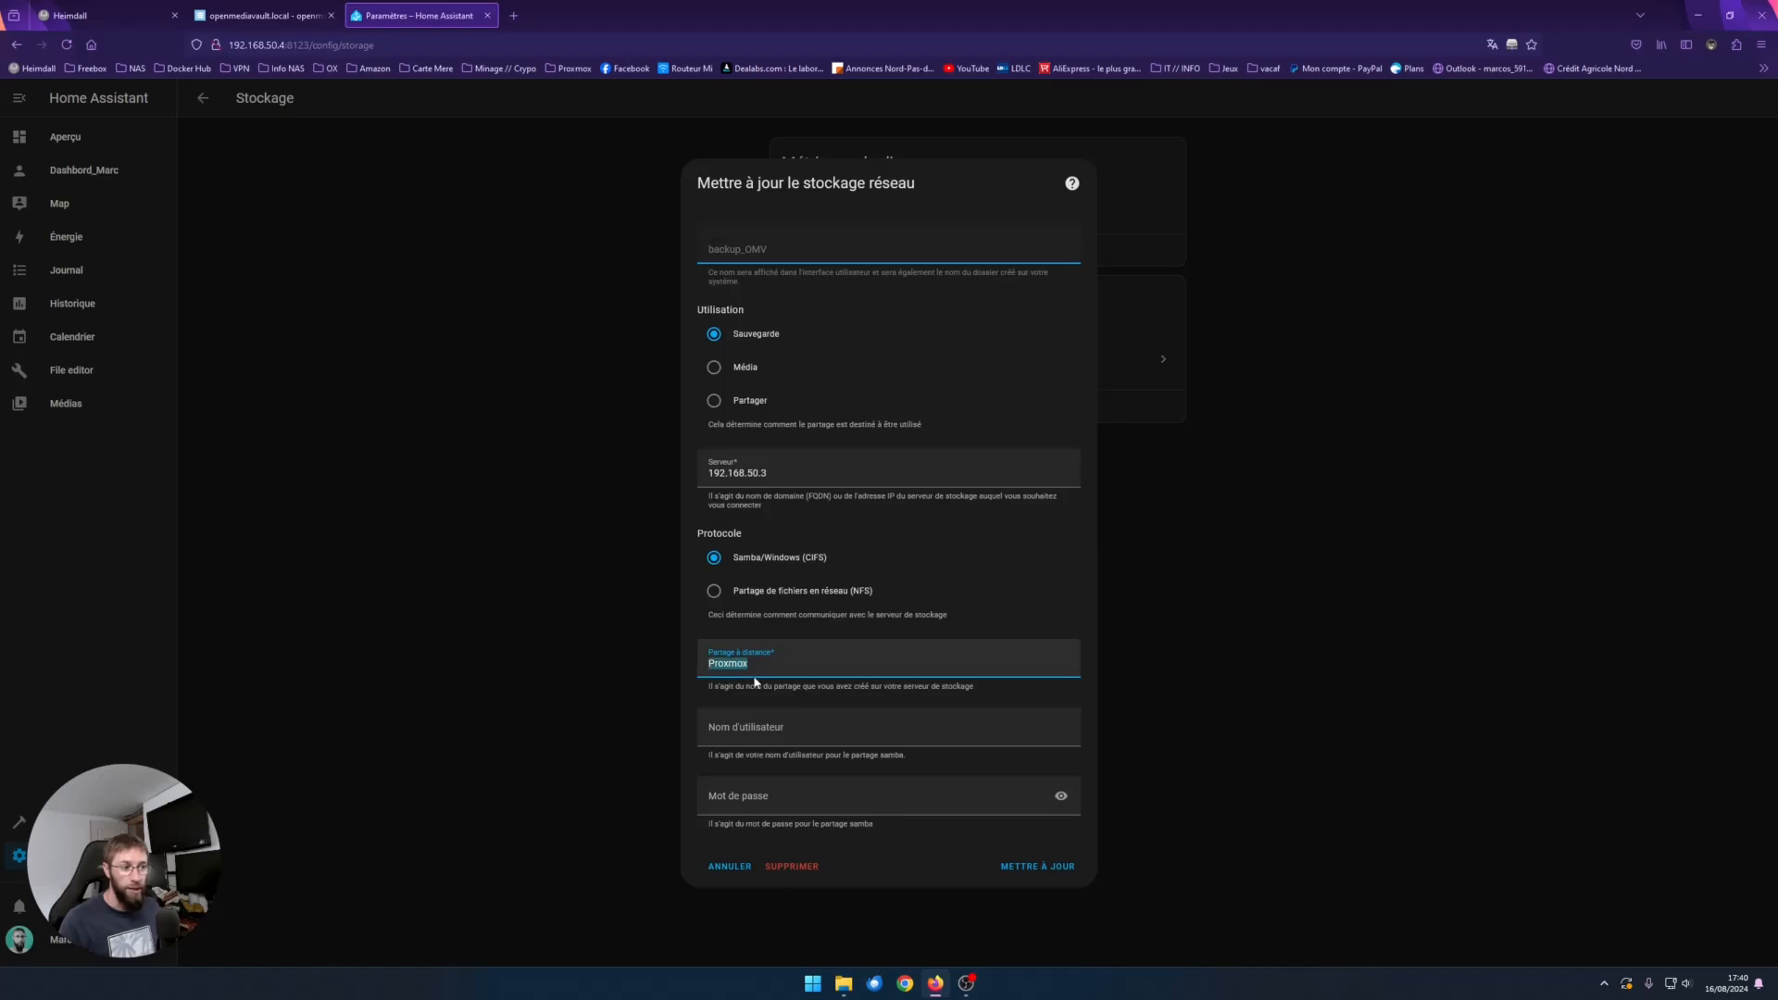
click(278, 16)
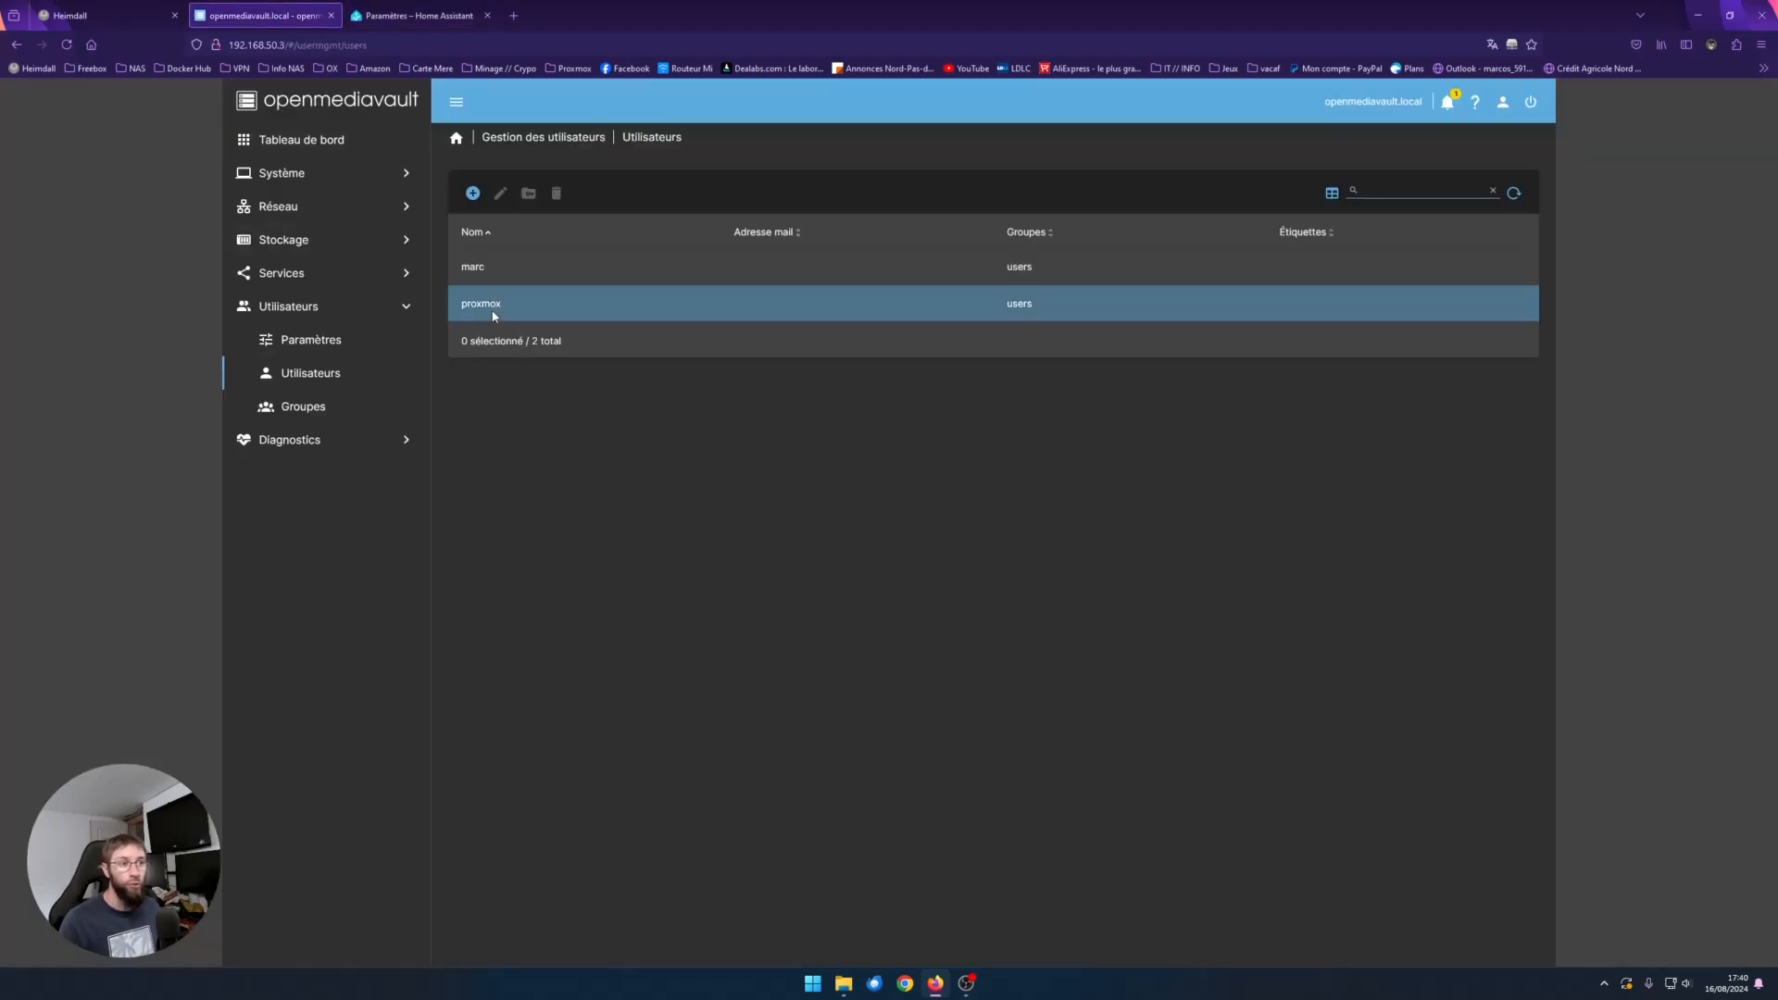
click(436, 23)
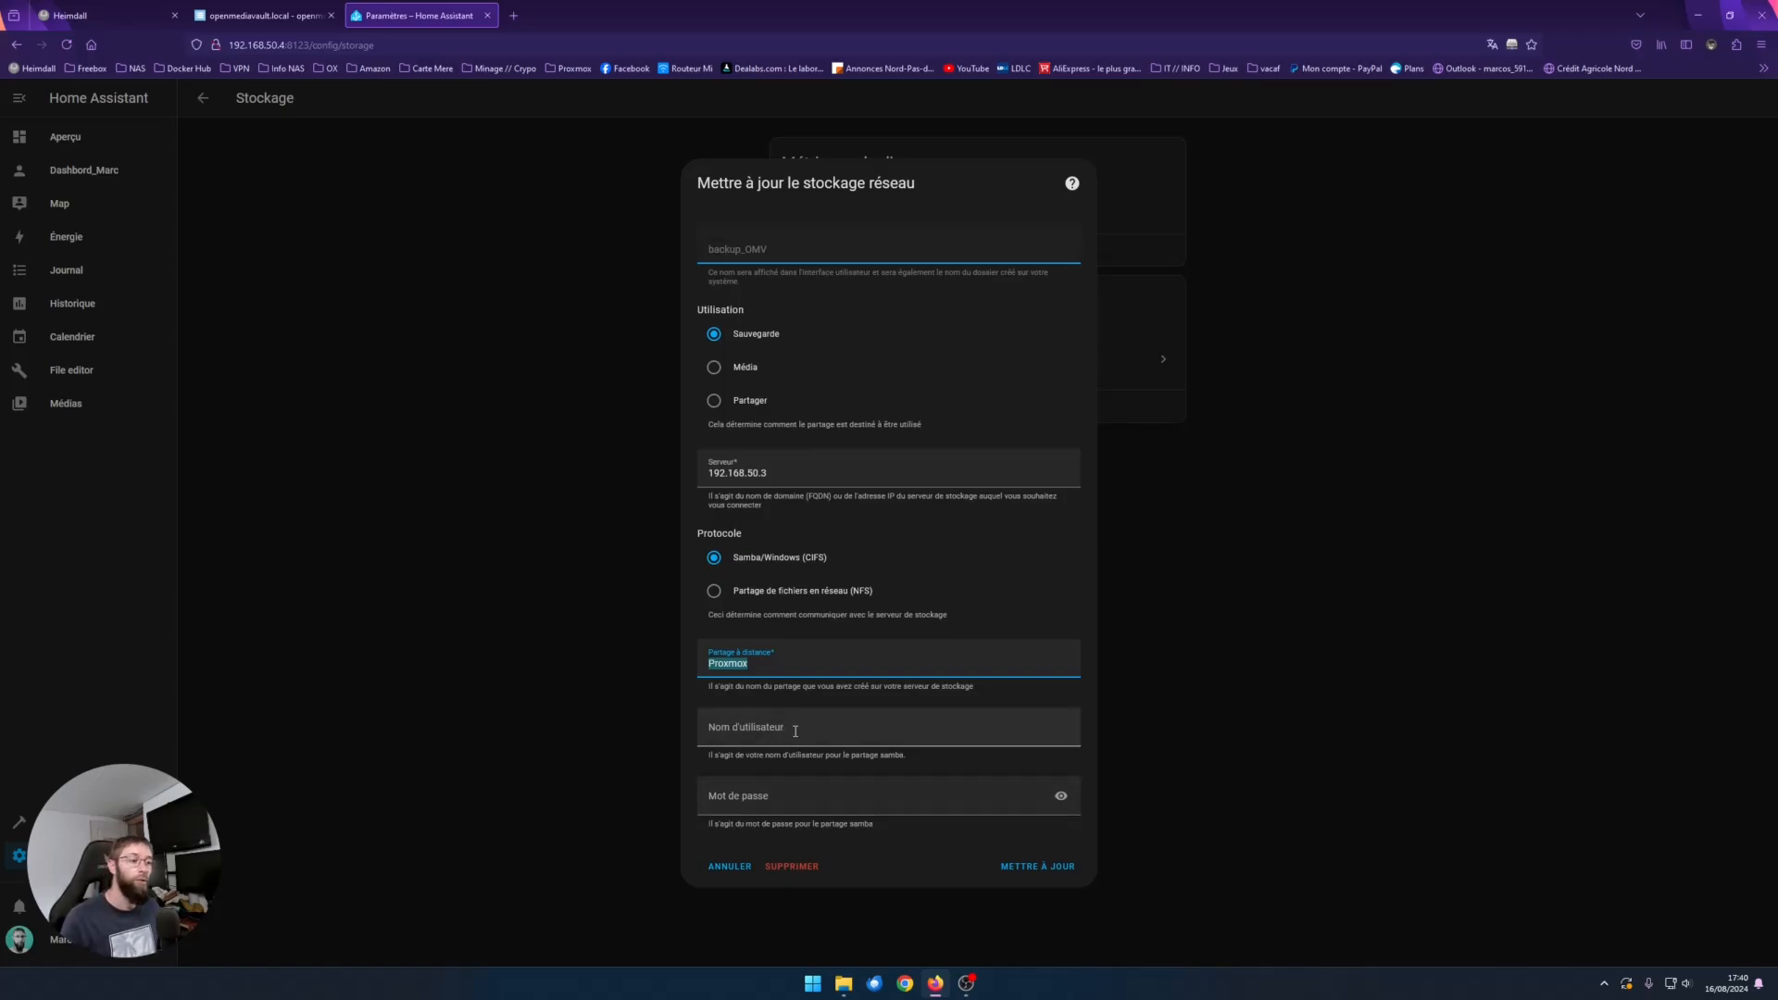
click(271, 16)
double_click(497, 306)
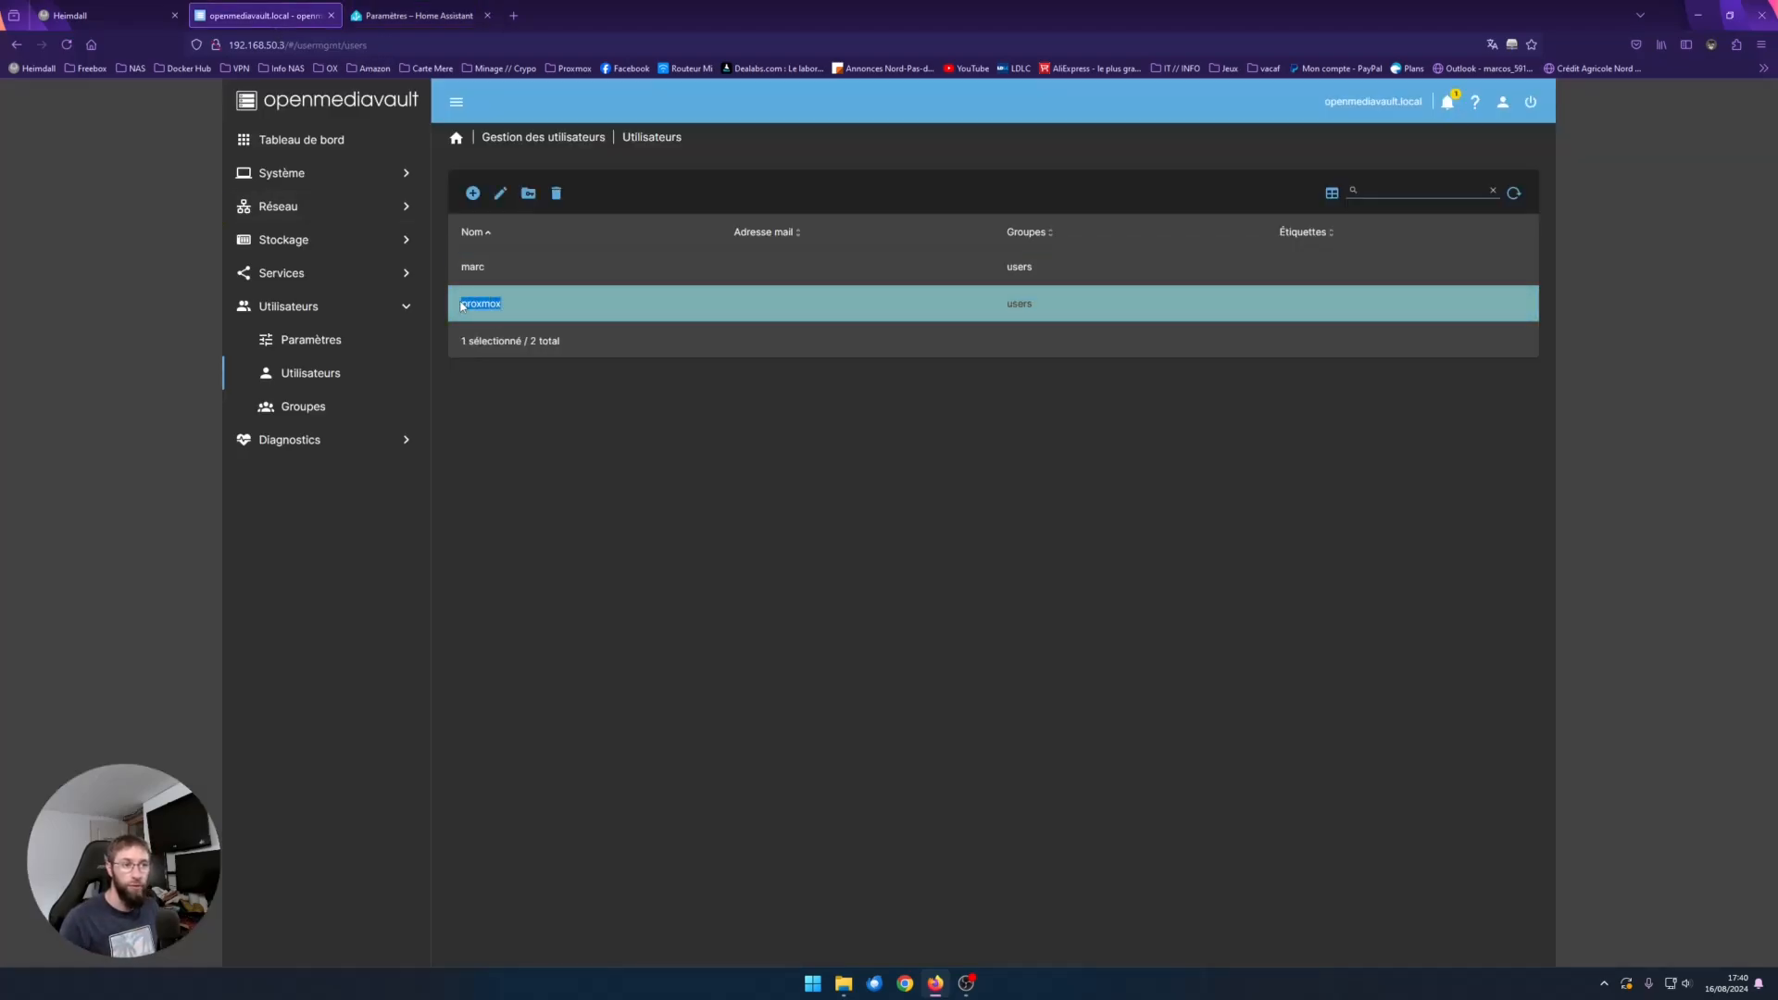
click(398, 17)
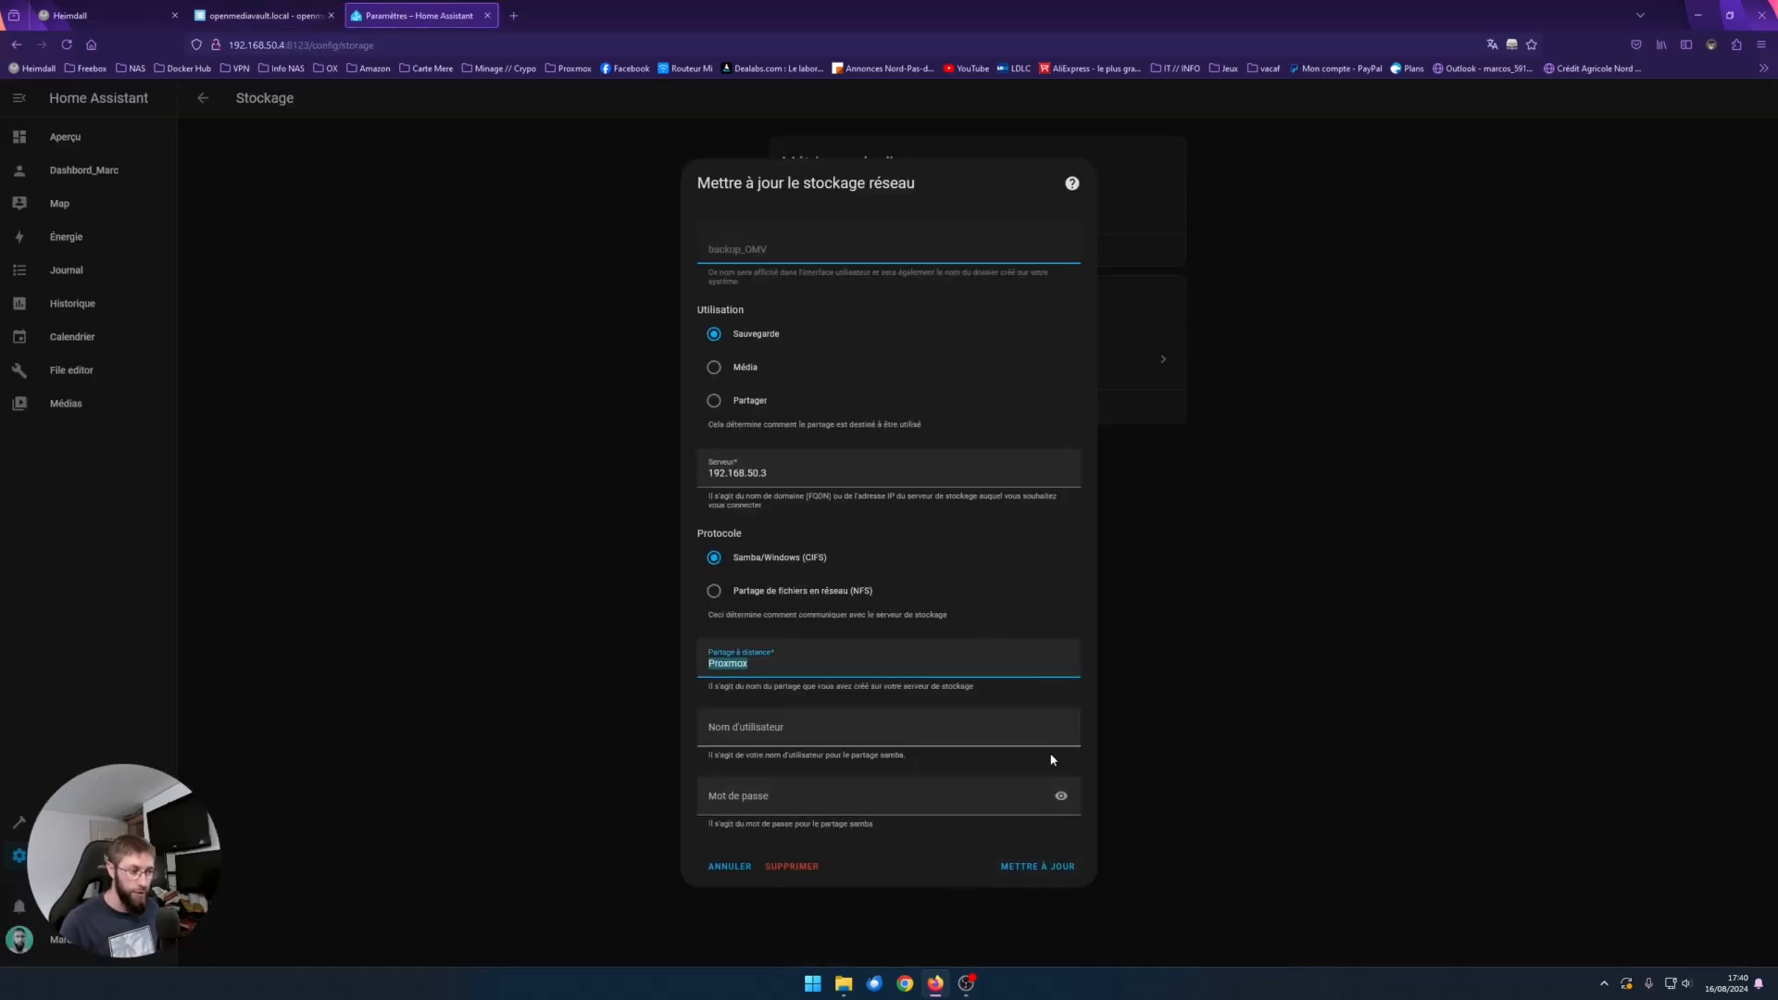
click(728, 869)
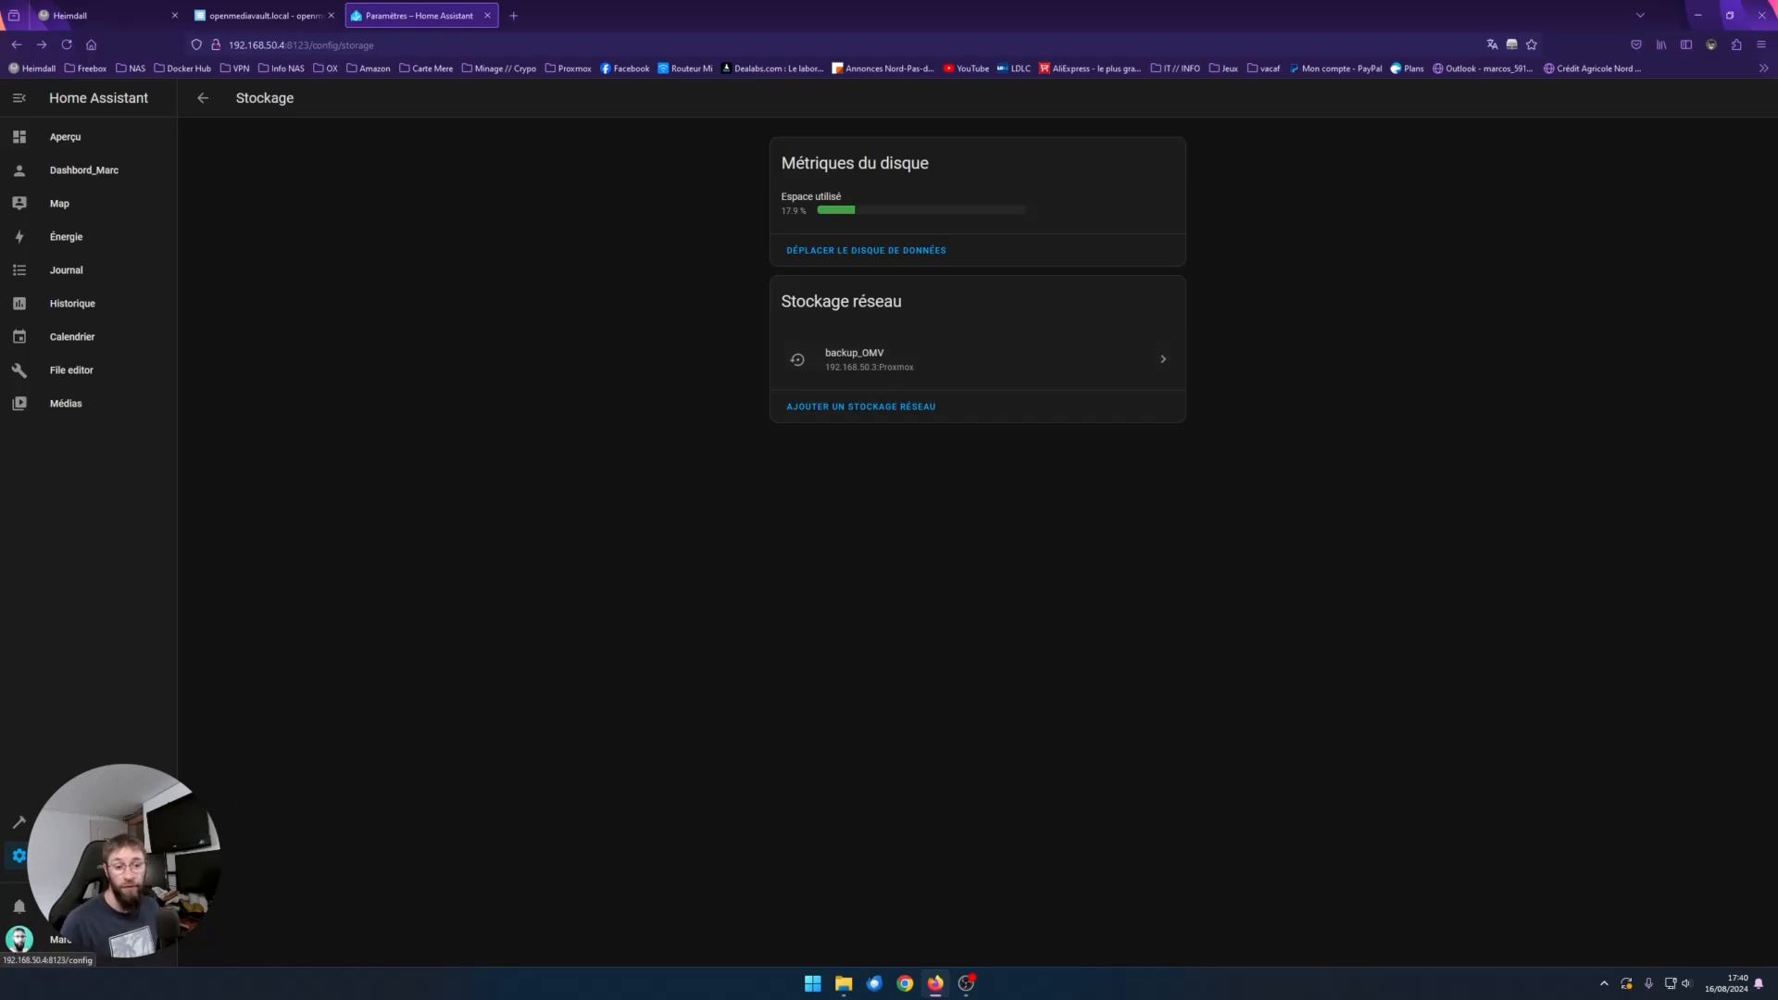
- In the system's Sauvegardes section, switch the default backup location to the data disk, set it back to backup_OMV, and save
click(74, 856)
click(846, 600)
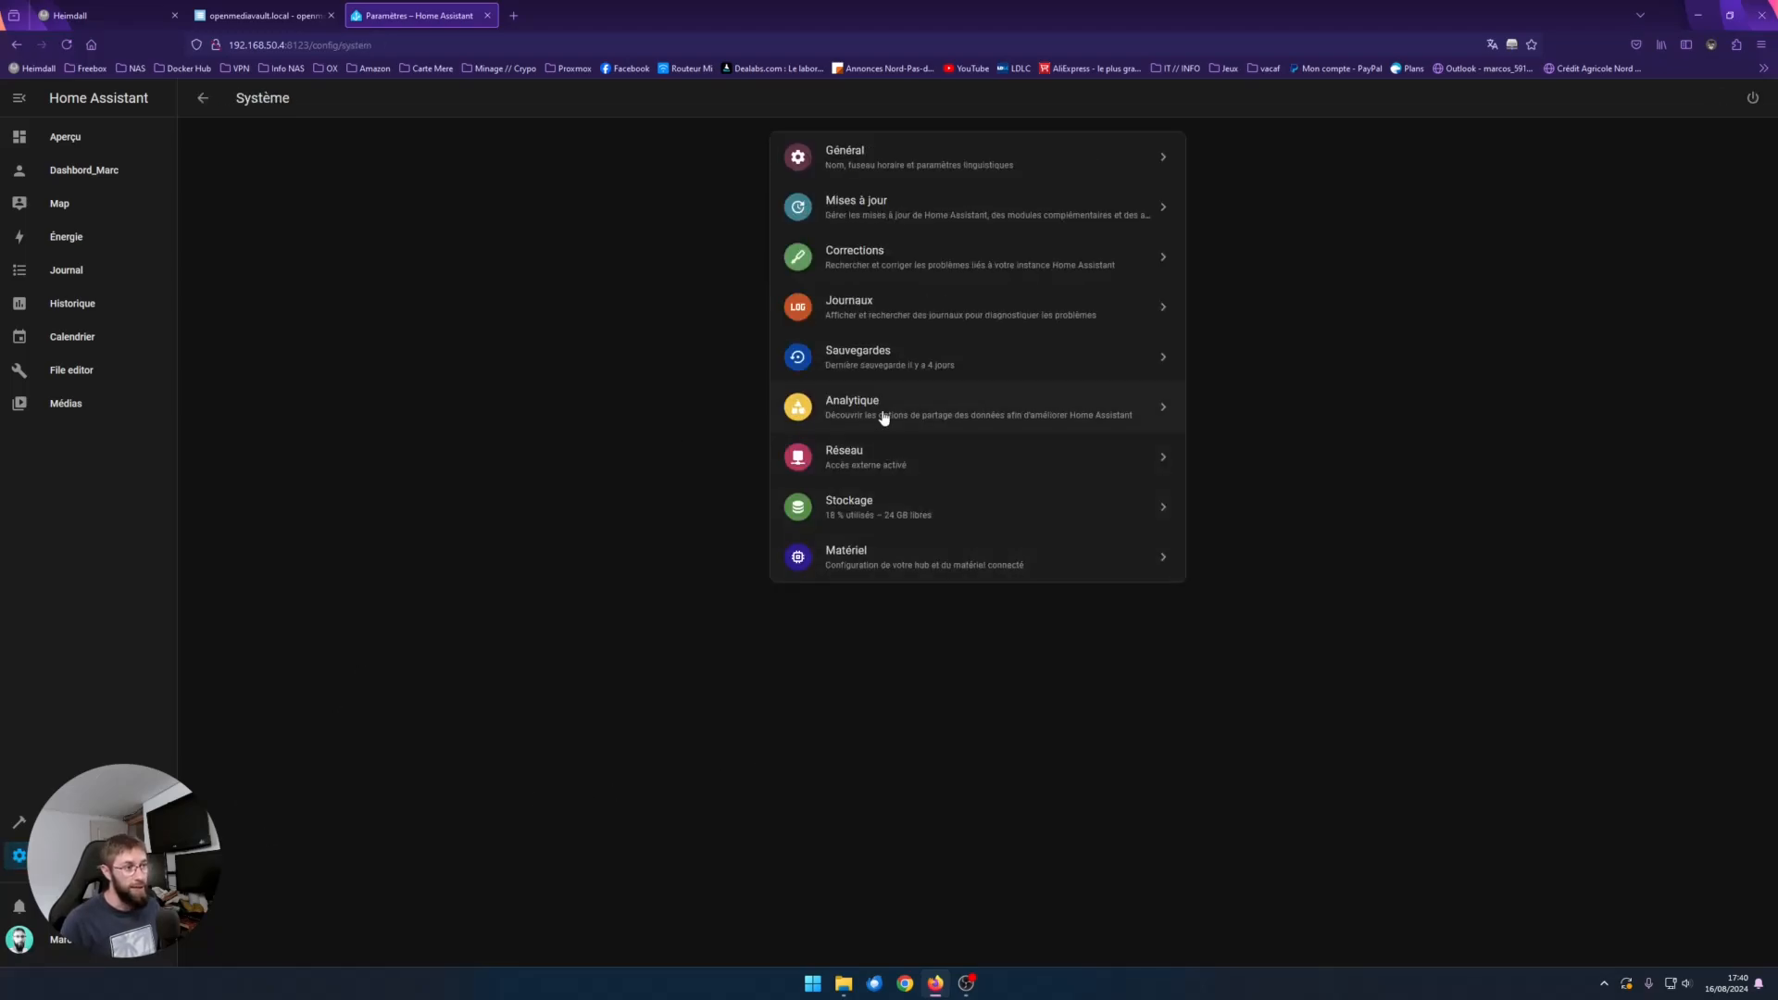
click(879, 369)
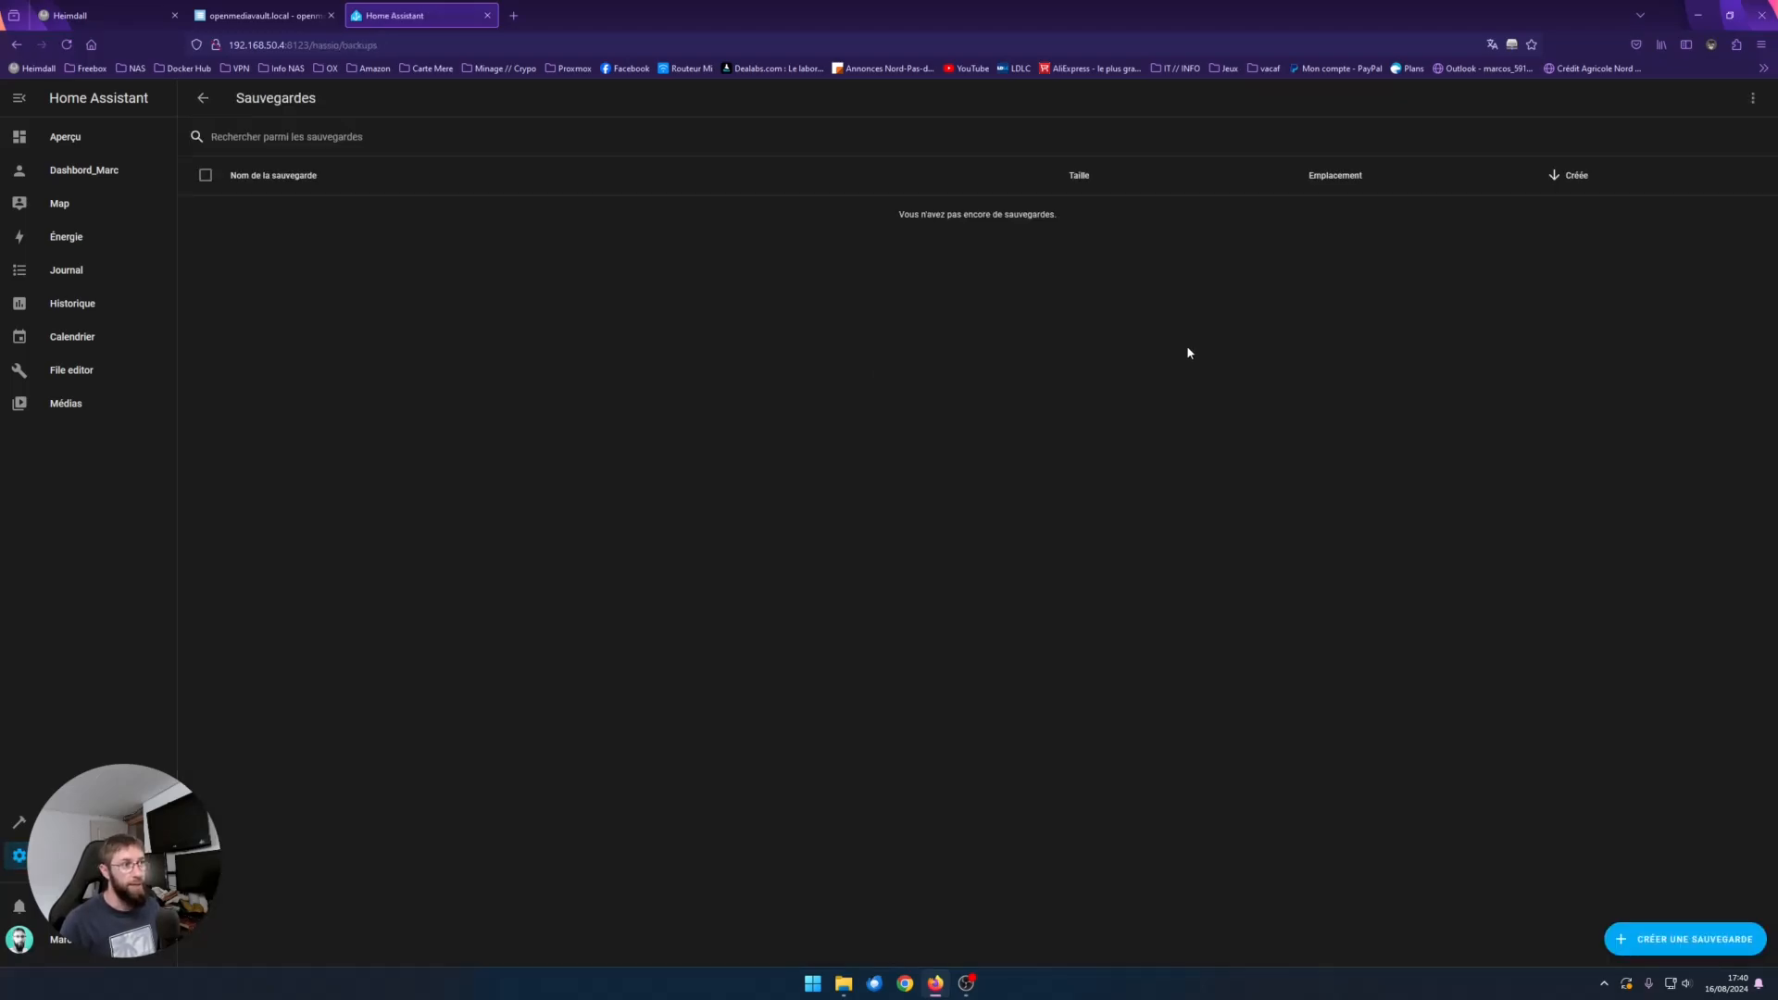
click(1753, 99)
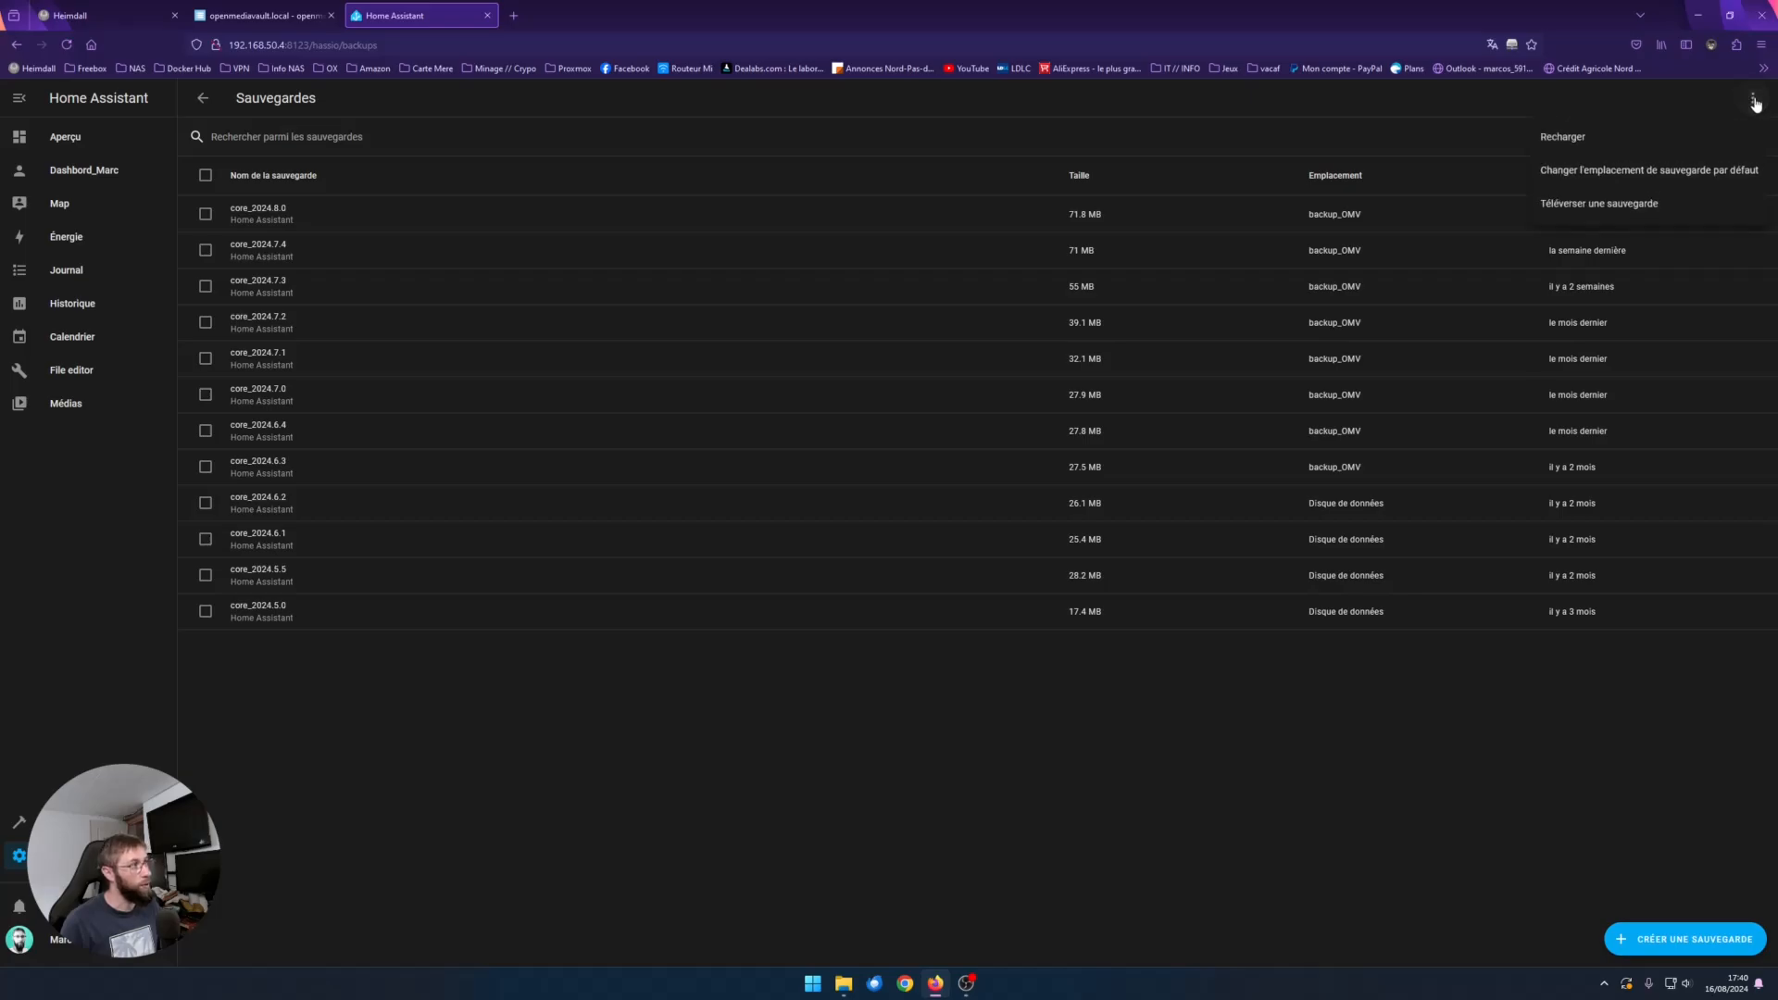
click(1594, 176)
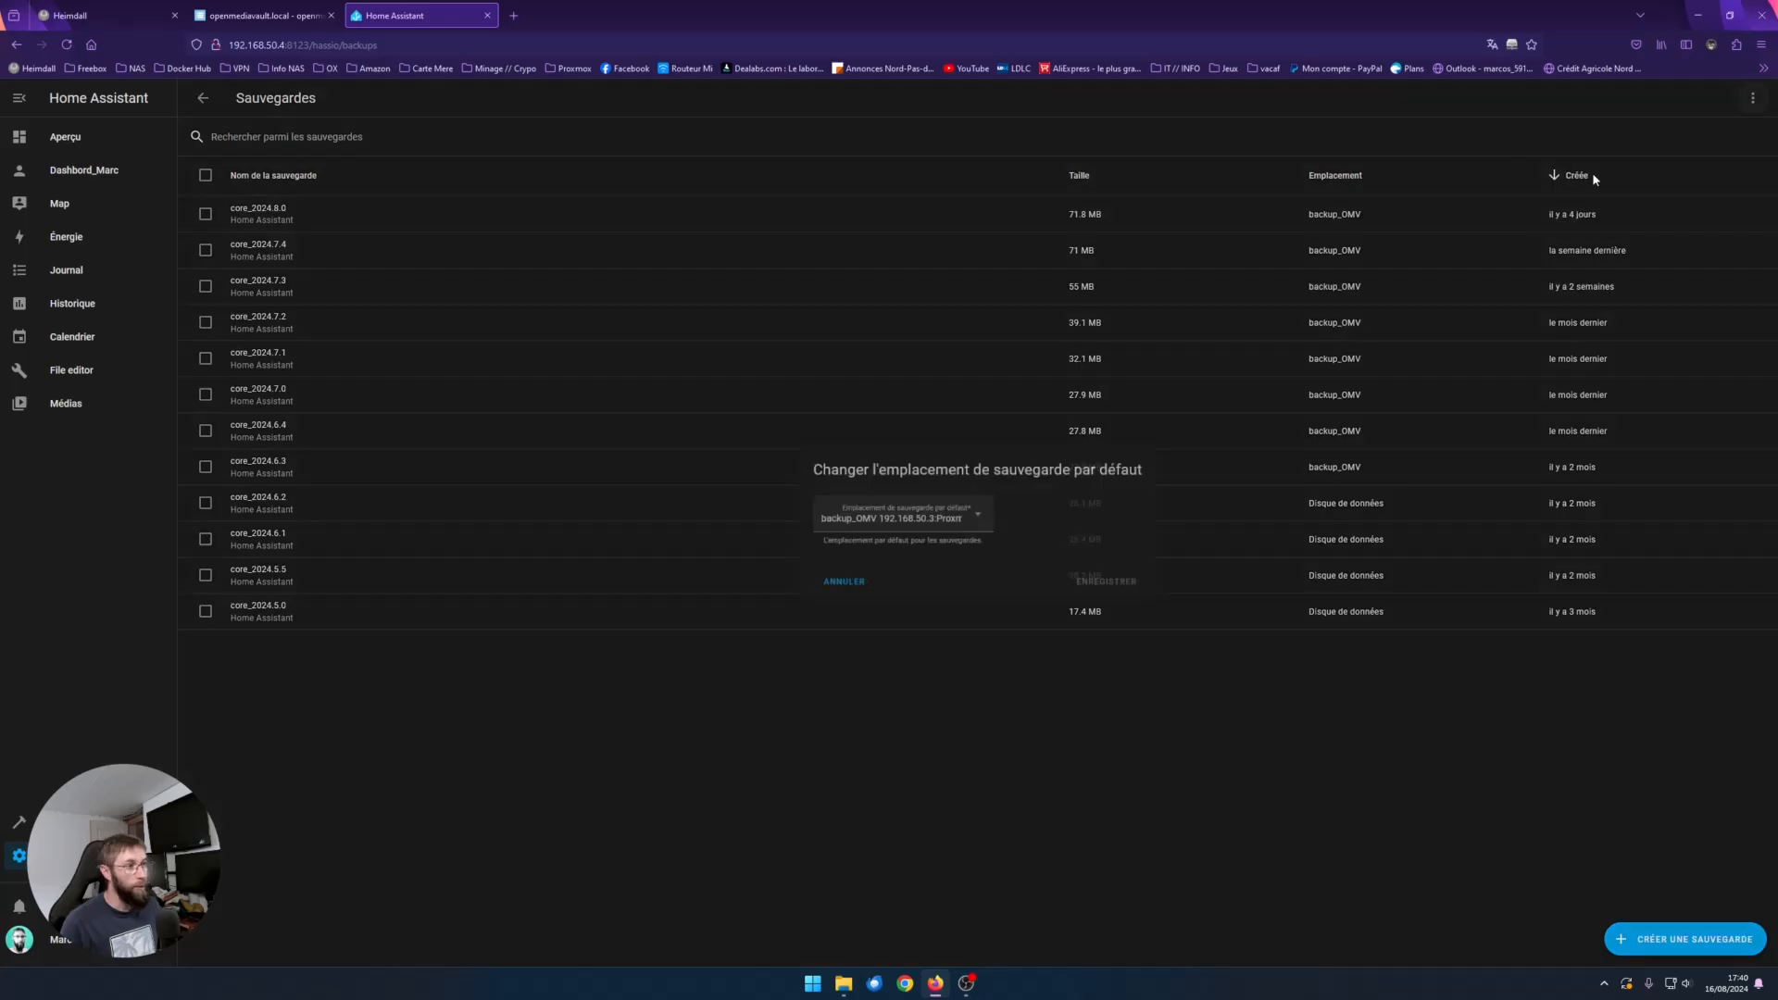
click(963, 521)
click(945, 607)
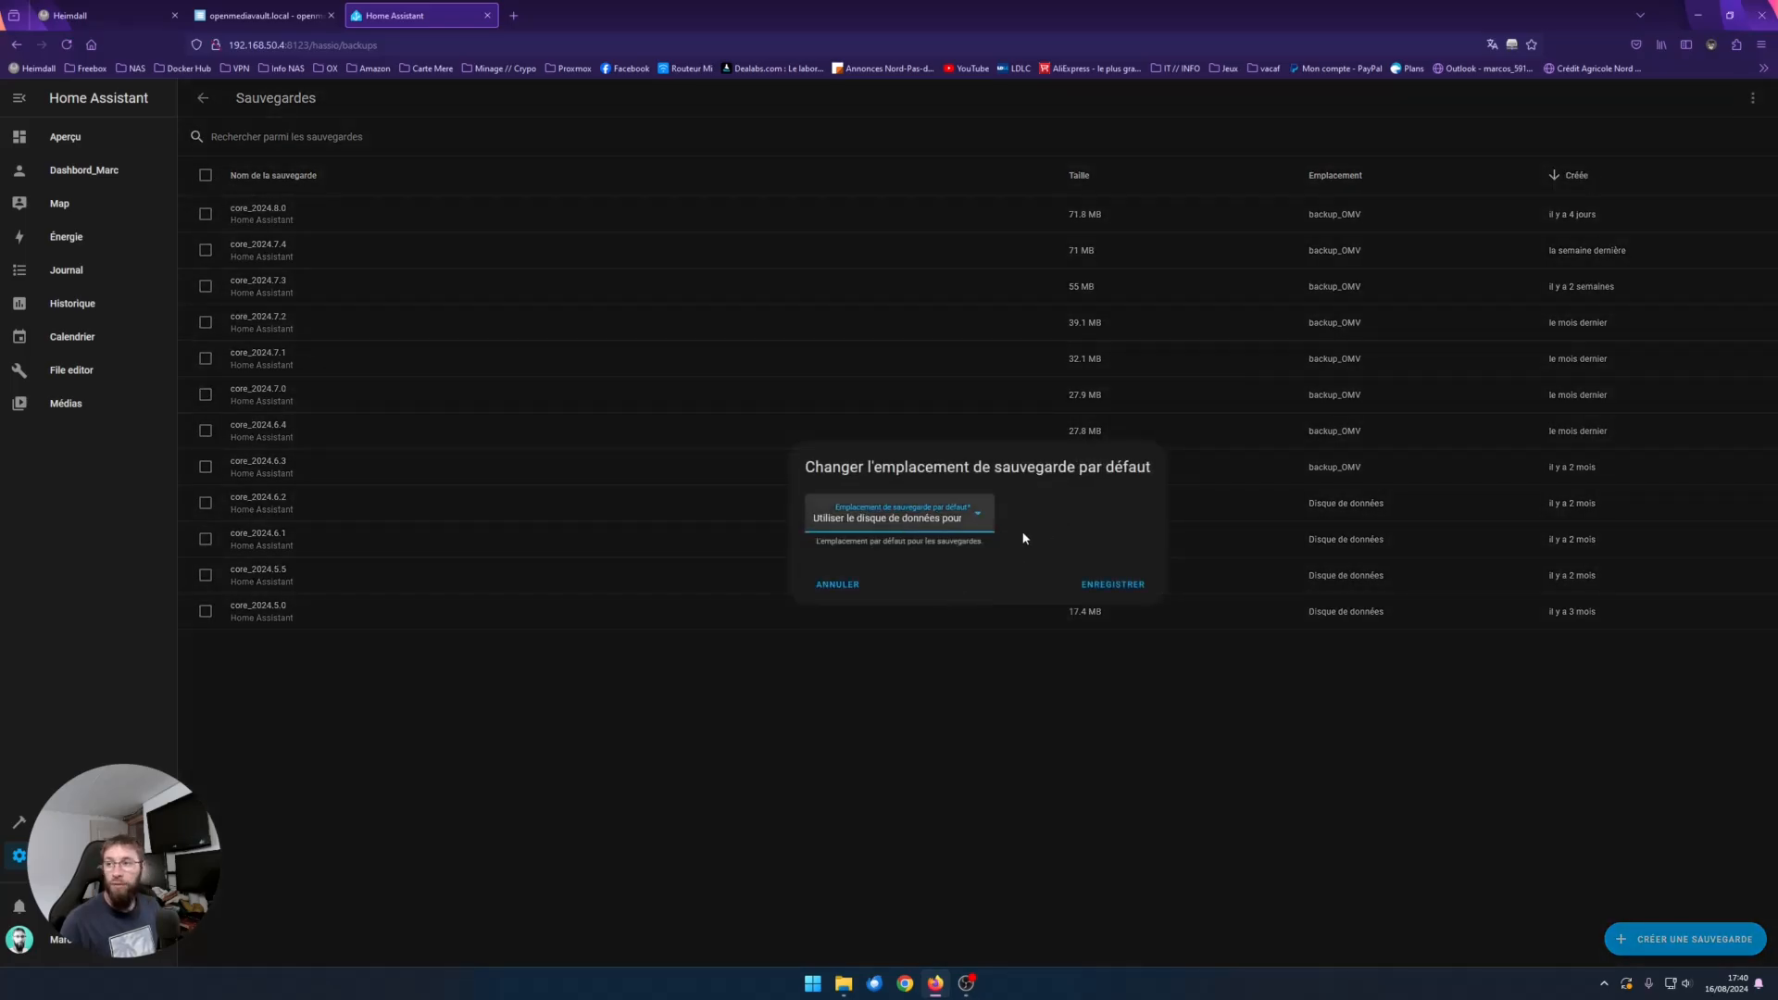
click(985, 528)
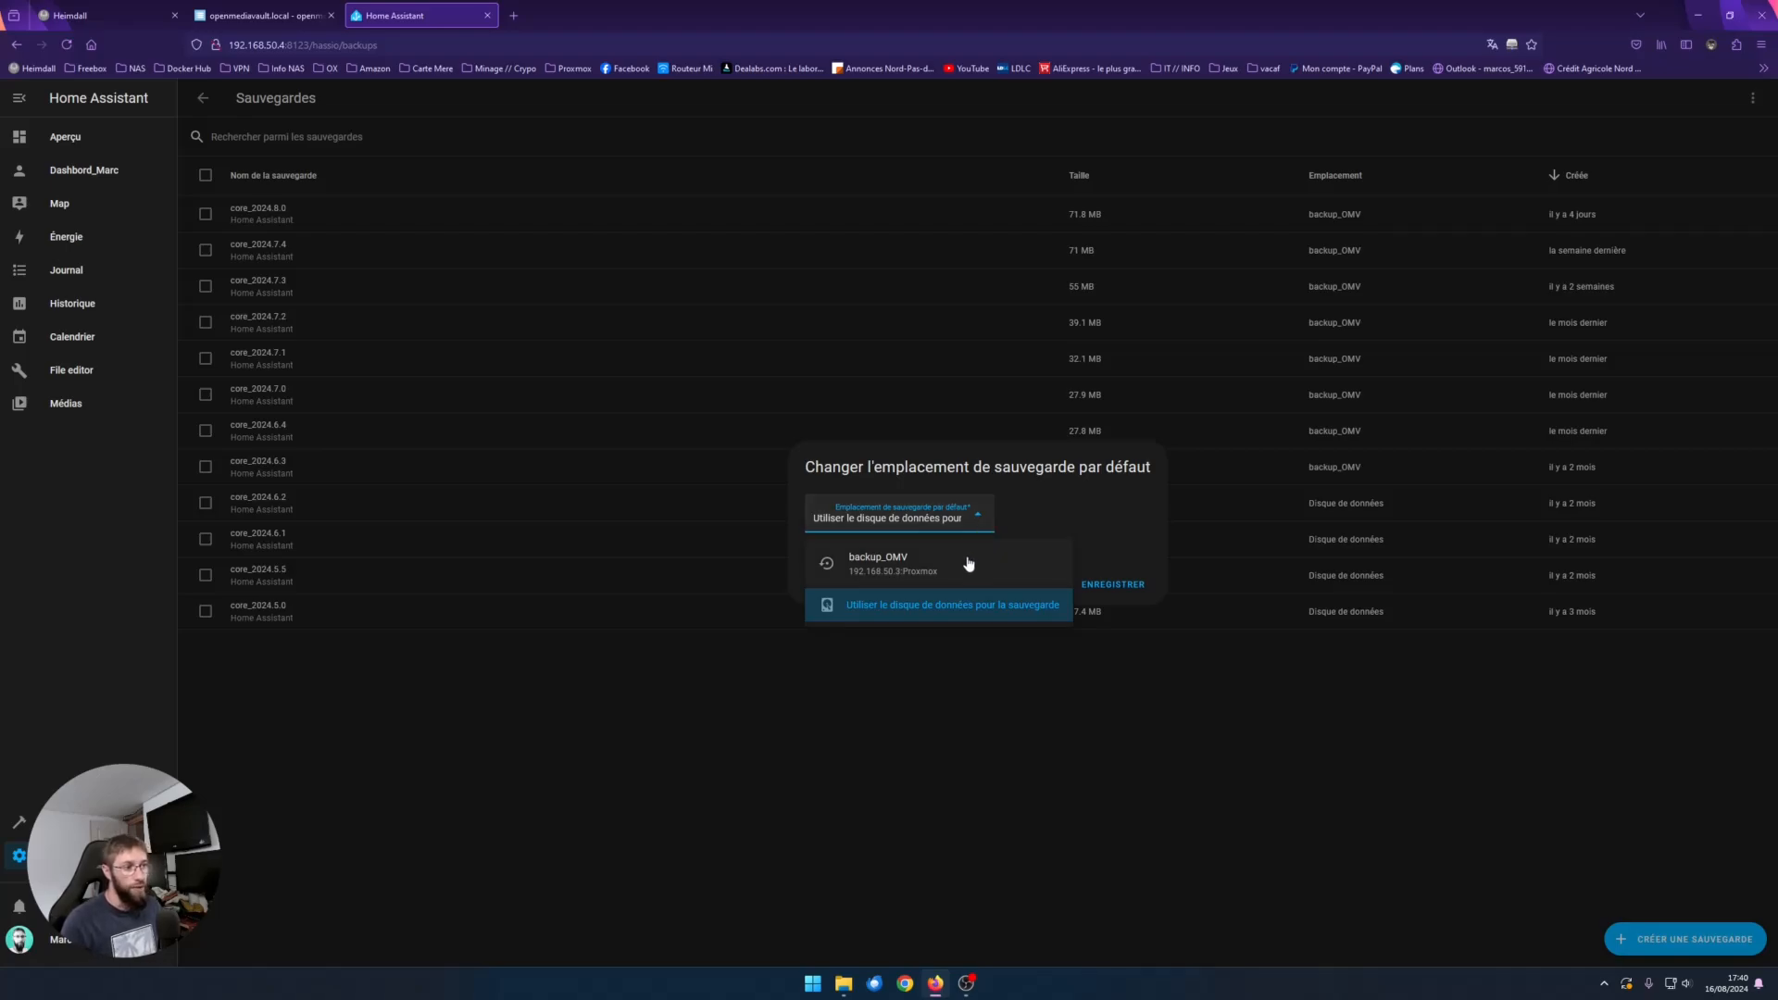
click(969, 564)
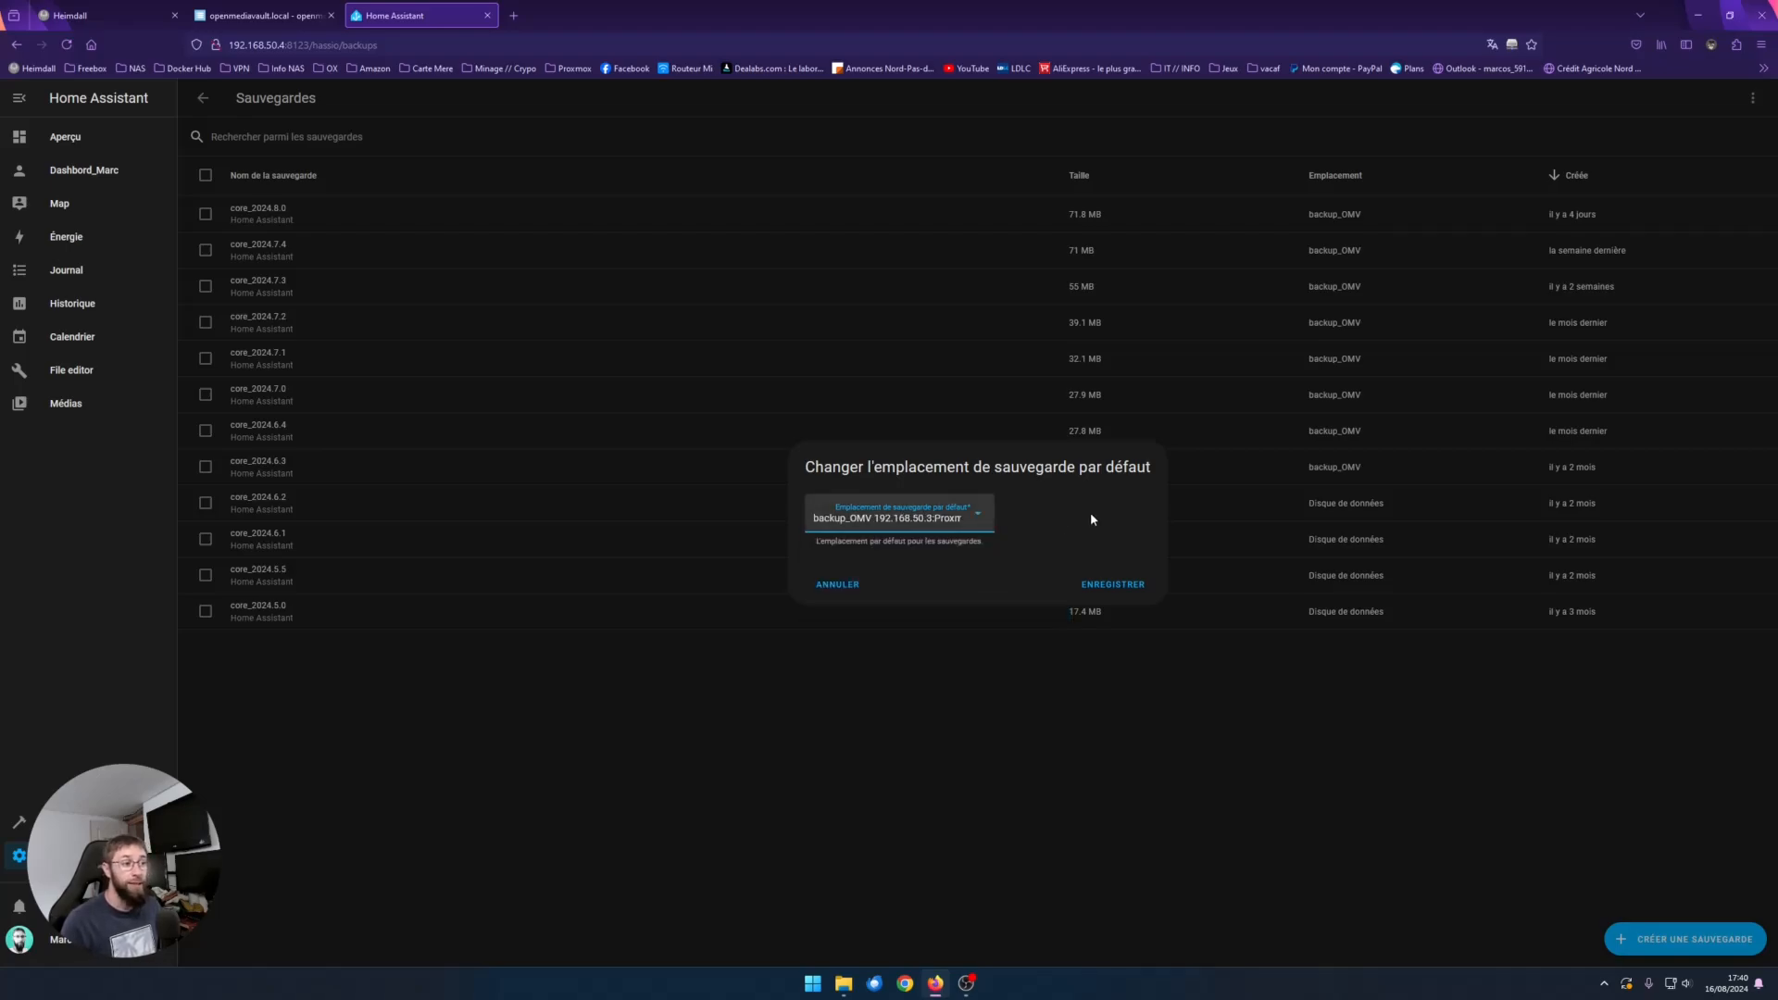
click(1109, 589)
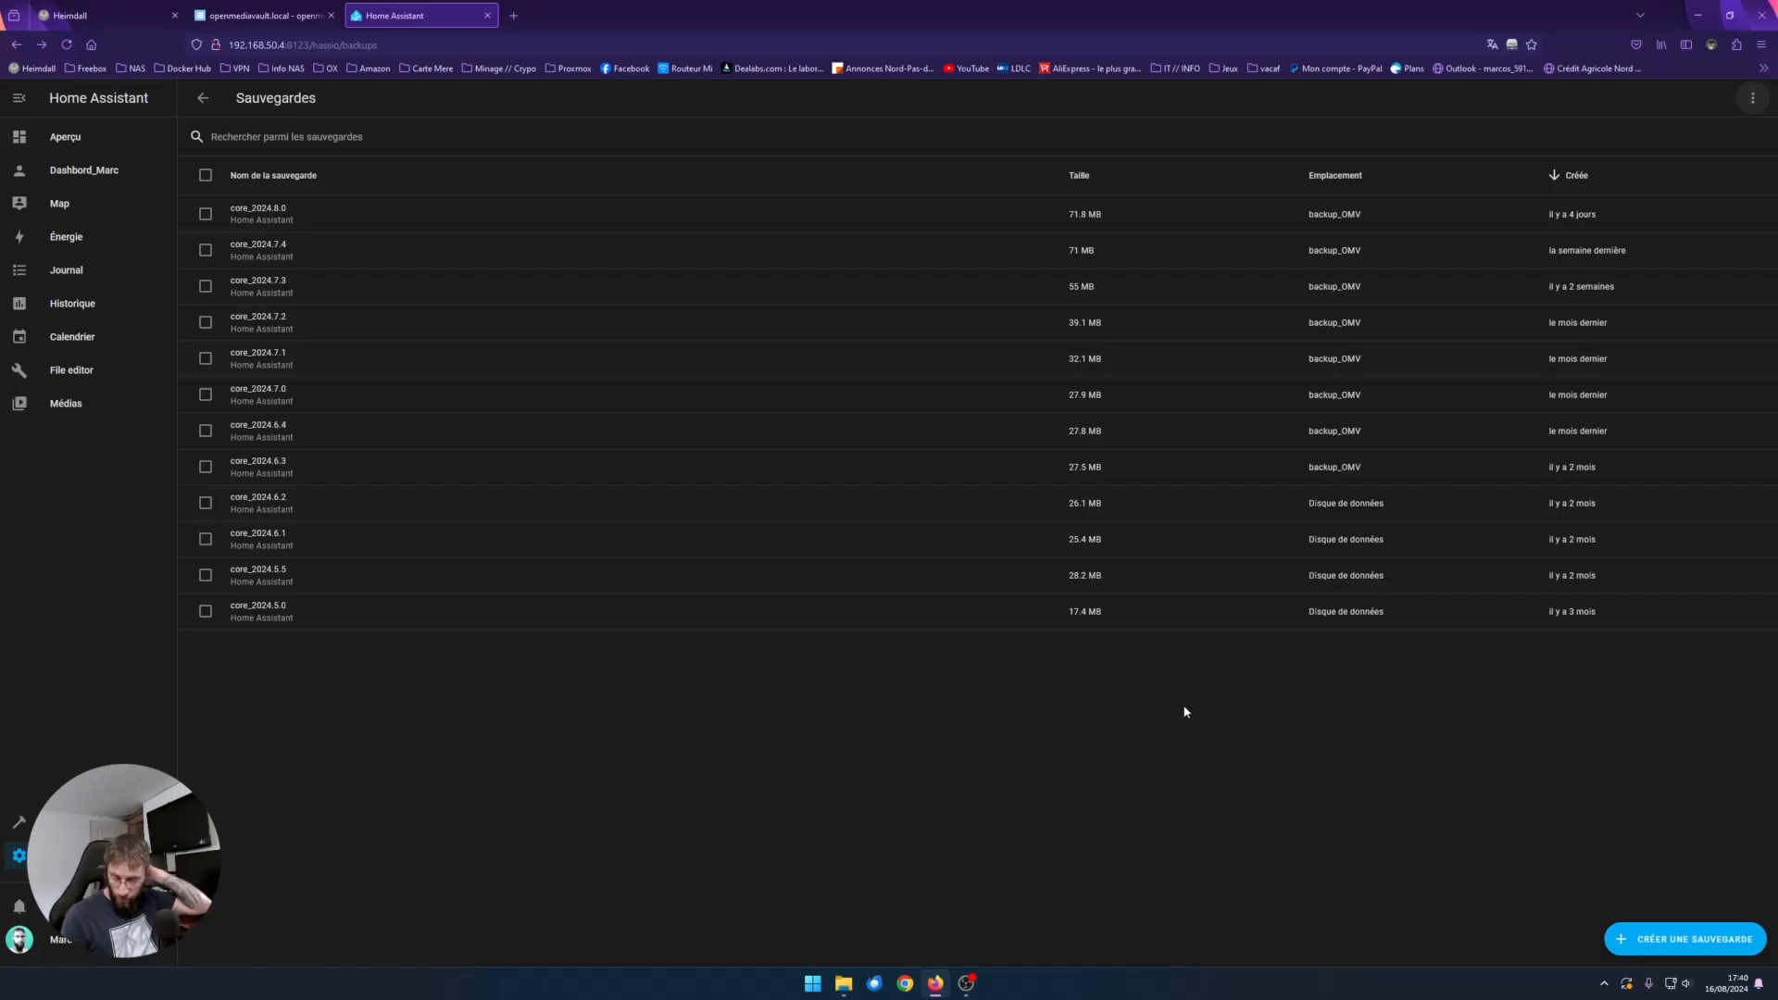